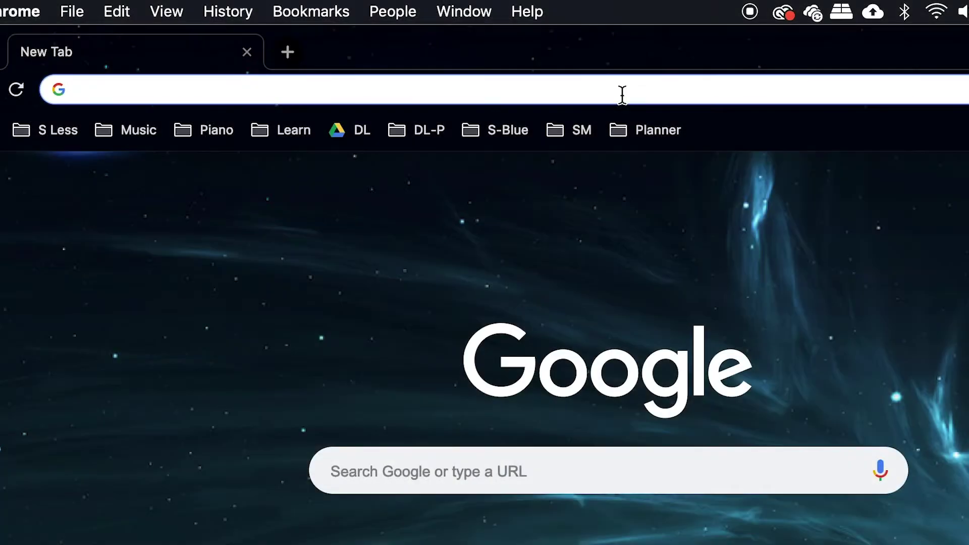
- Search Google for 'obs project'
type("obs project")
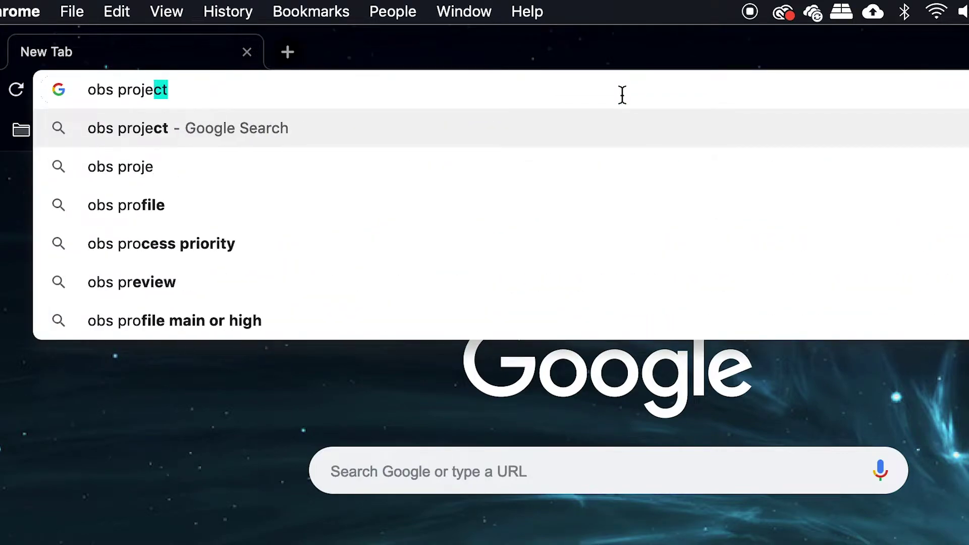
key("Return")
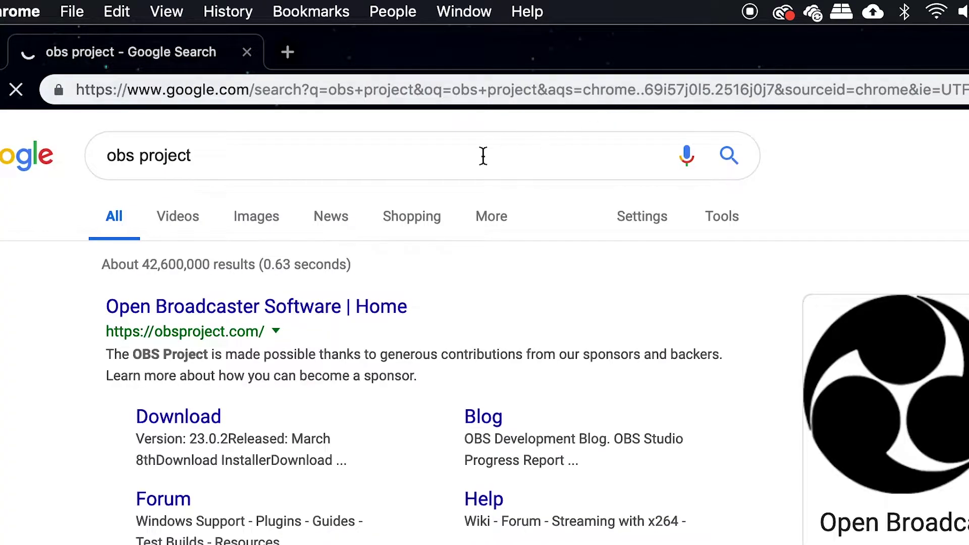
- Go to the Open Broadcaster Software home page and download OBS Studio for macOS 10.11+
left_click(283, 315)
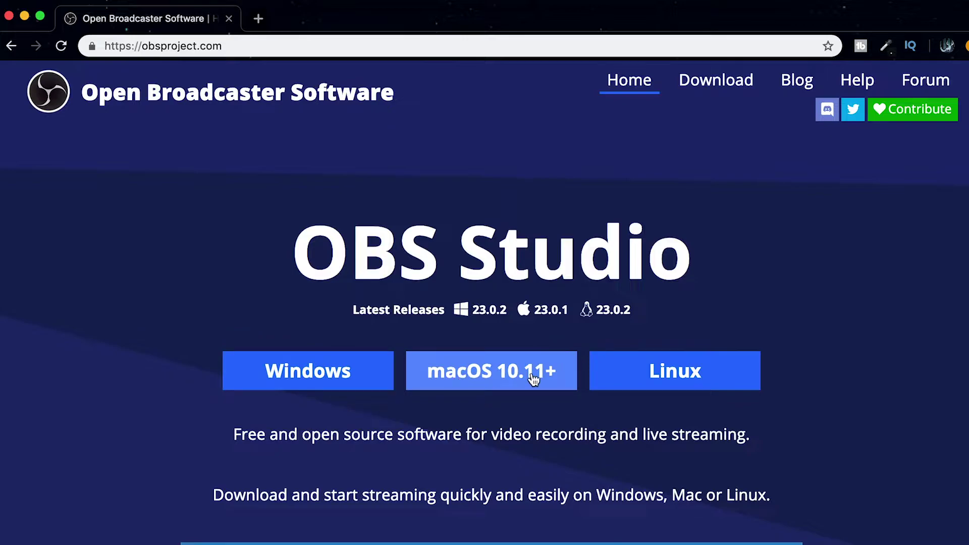
left_click(497, 368)
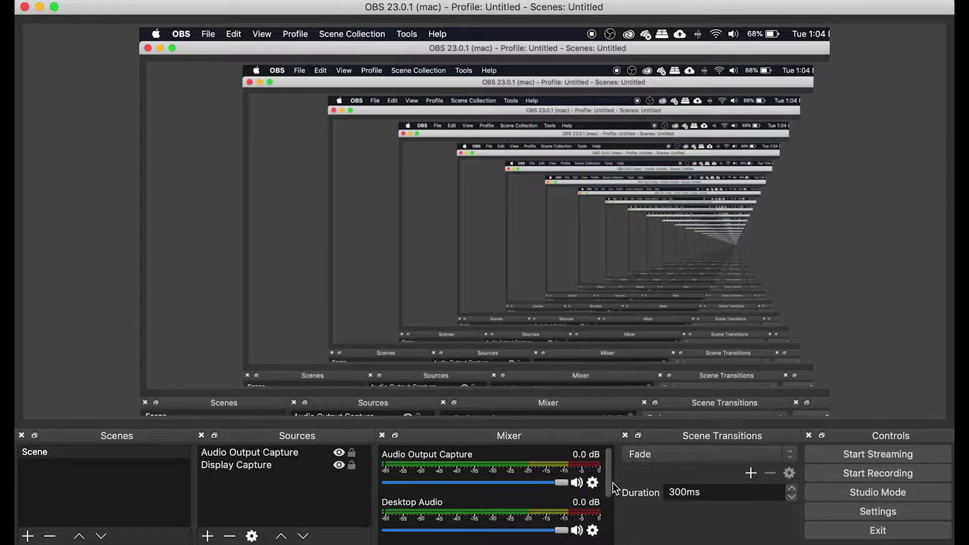
- Scroll the Mixer panel down to reveal the Mic/Aux channel
left_click_drag(608, 475, 612, 537)
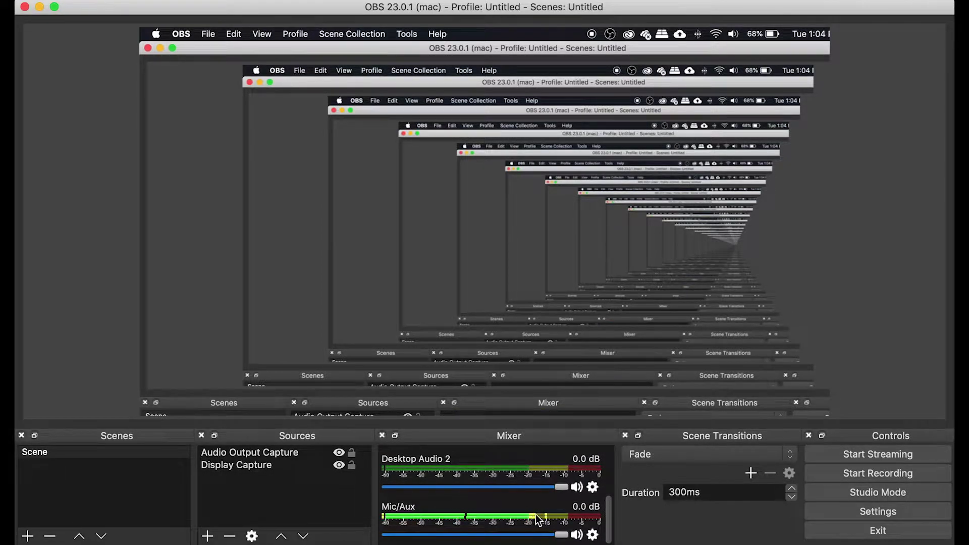
- In the Audio settings, make Yeti Stereo Microphone the Mic/Auxiliary Audio Device
left_click(866, 511)
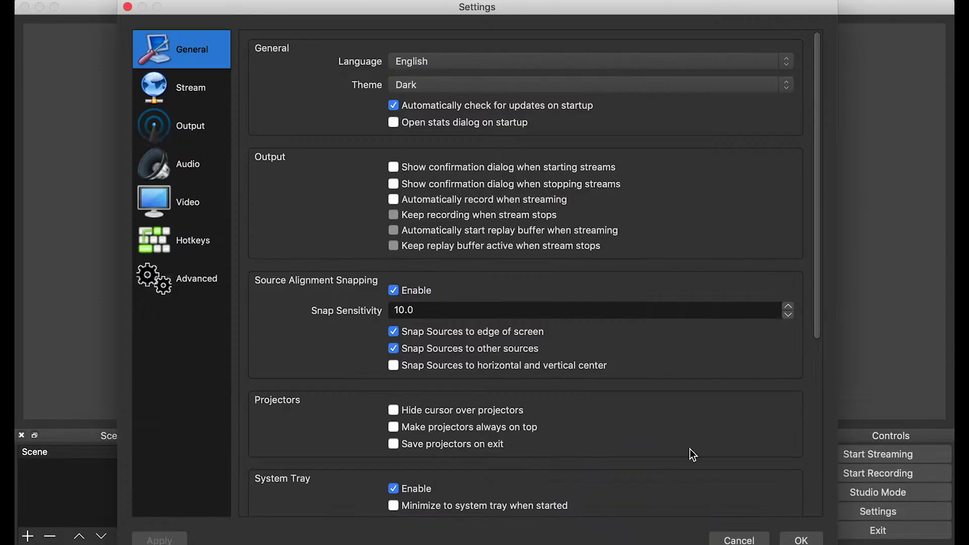
left_click(188, 161)
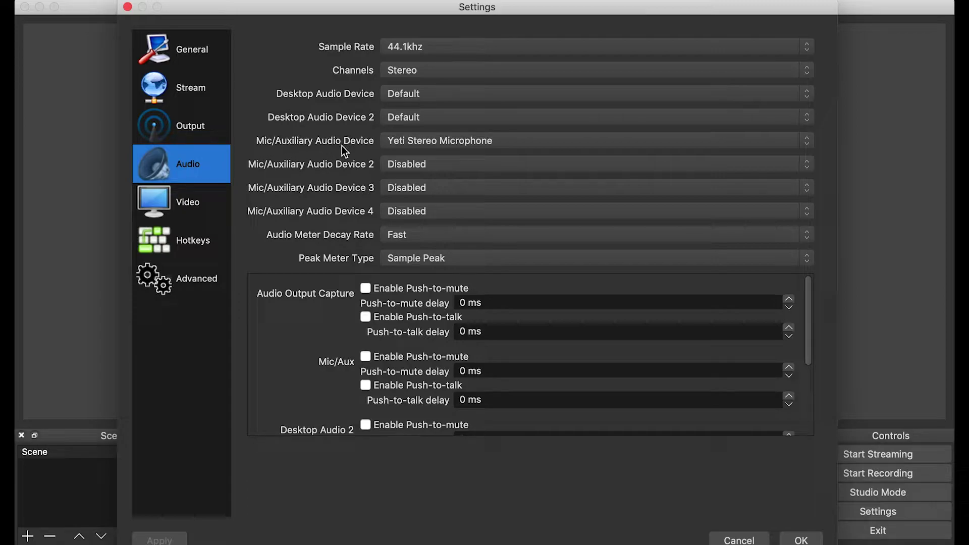
left_click(804, 143)
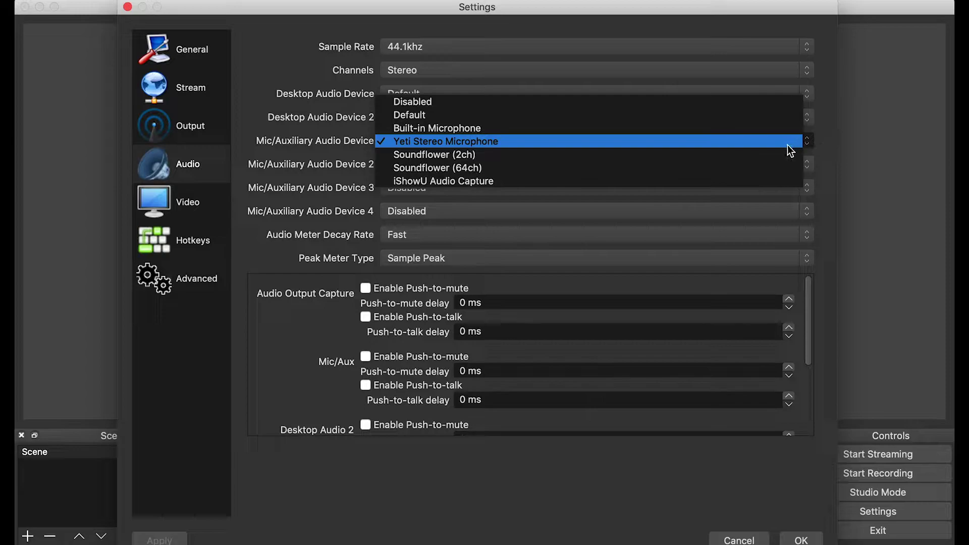
left_click(397, 140)
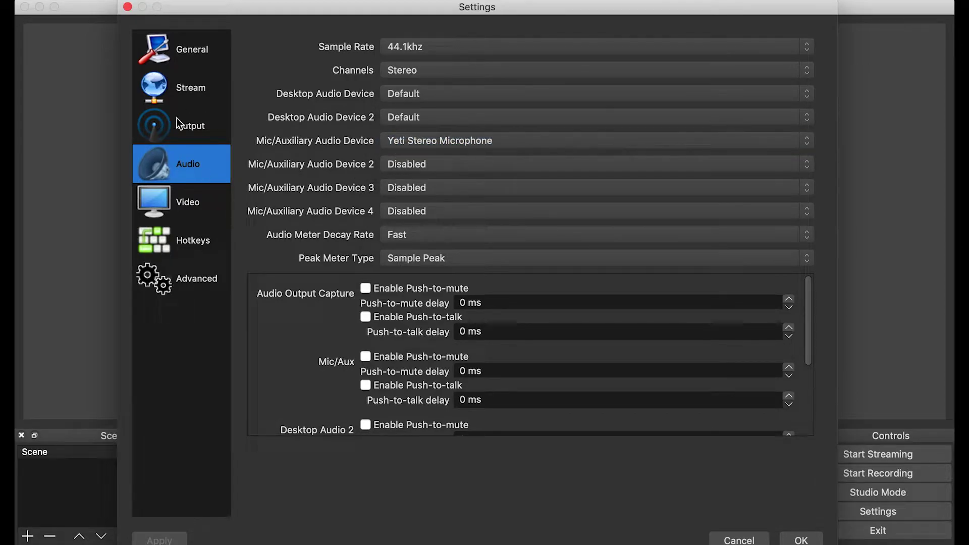
- On the Output settings page, set the Recording Format to mov
left_click(188, 131)
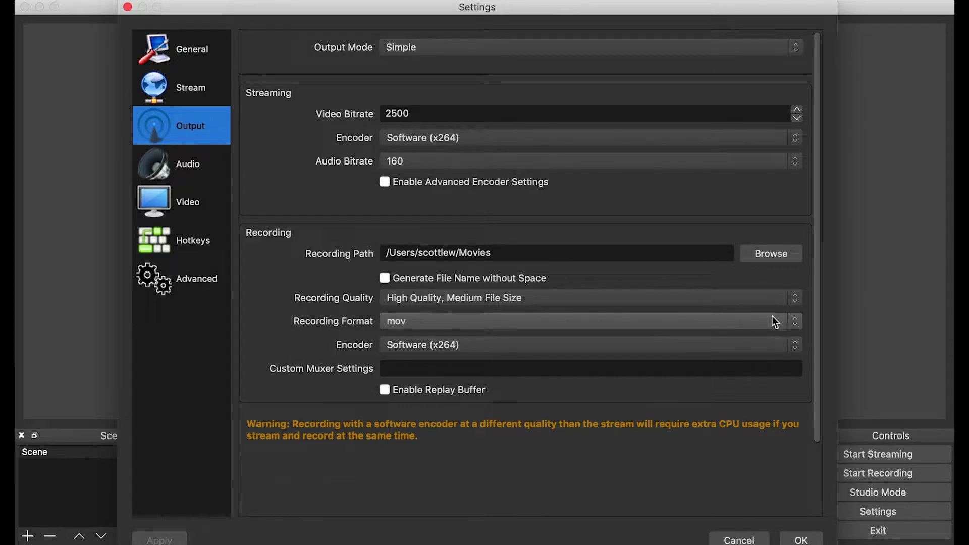
left_click(797, 322)
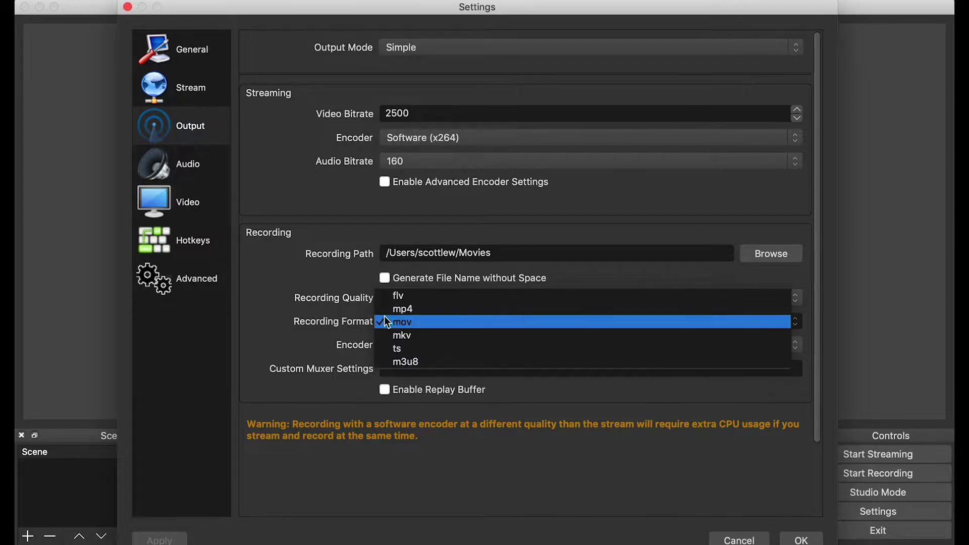
left_click(280, 312)
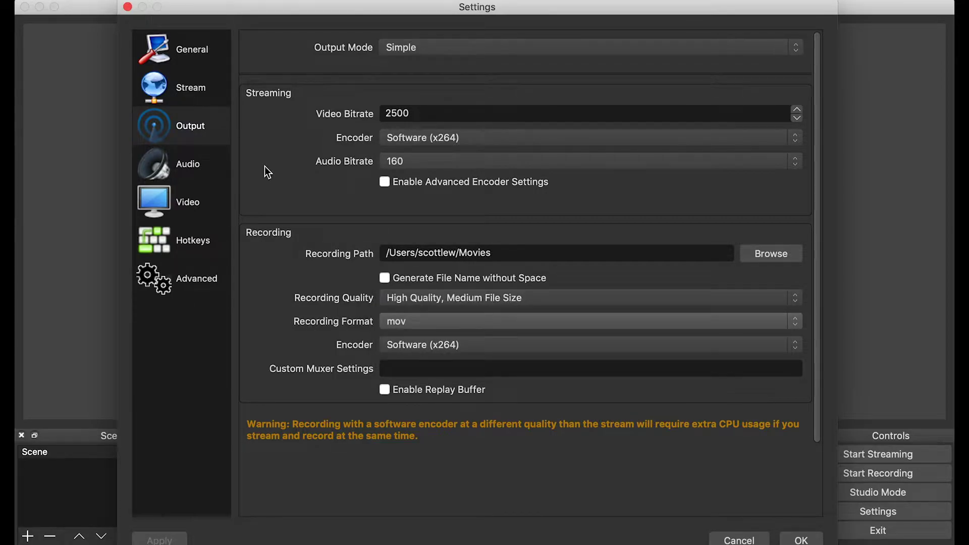
- Set video output to 1920x1080 at 48 FPS, save settings, and select the Display Capture source
left_click(172, 204)
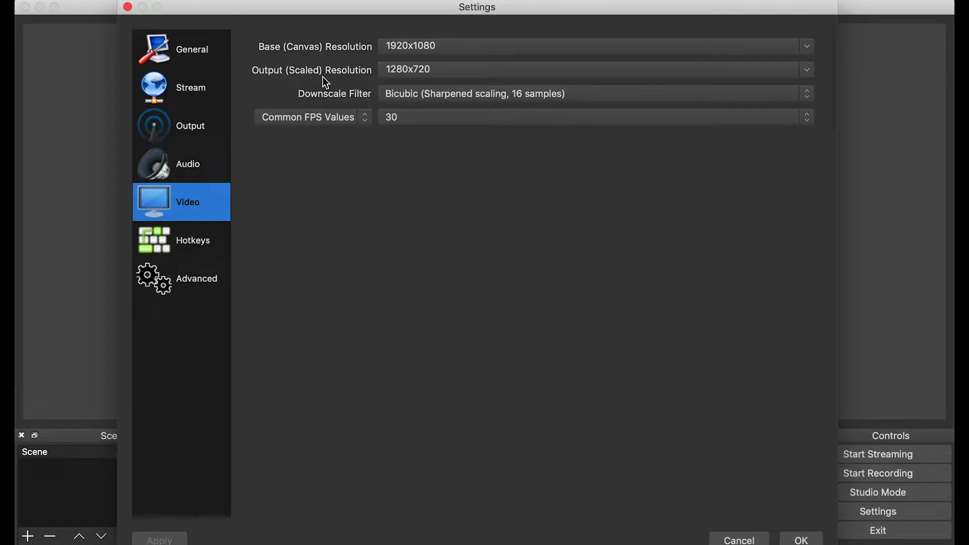
left_click(810, 70)
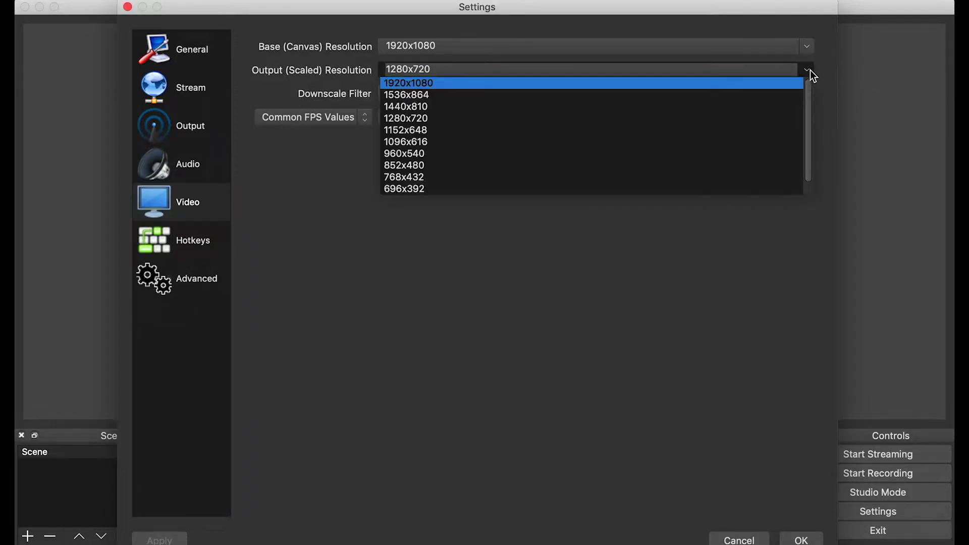
left_click(745, 85)
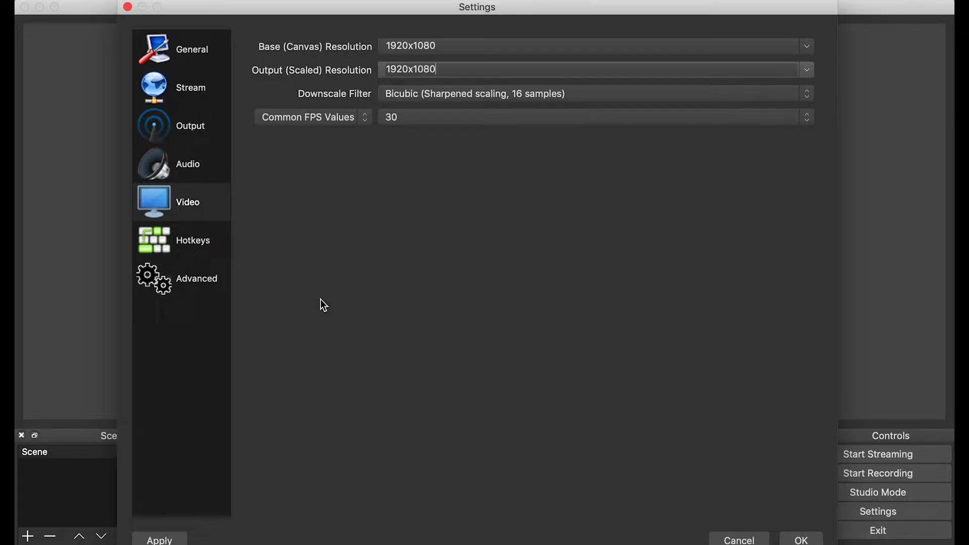
left_click(809, 120)
left_click(729, 133)
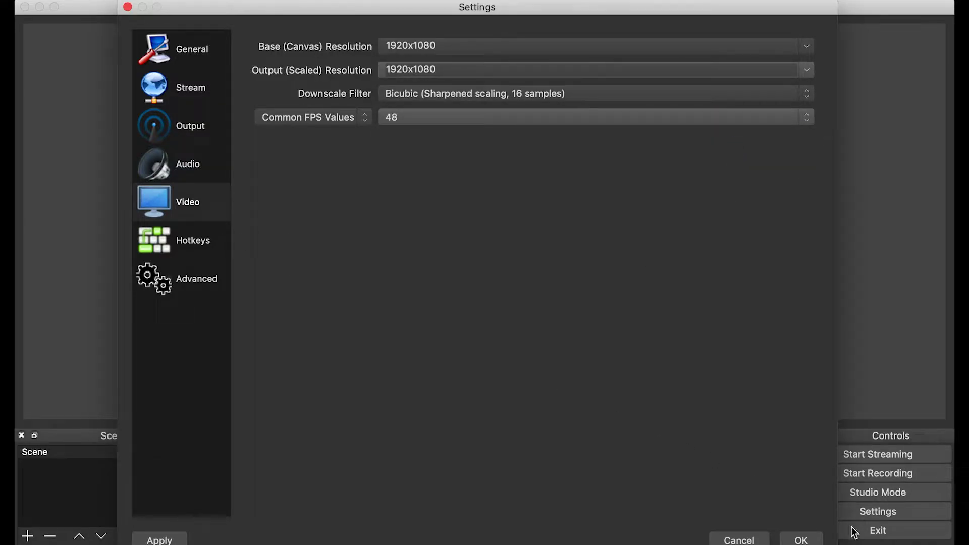
left_click(793, 541)
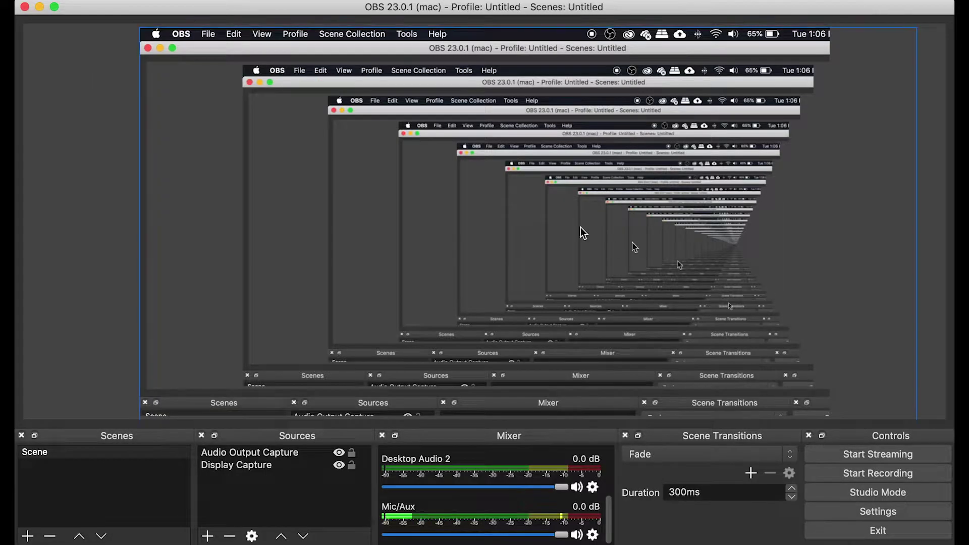
left_click(333, 184)
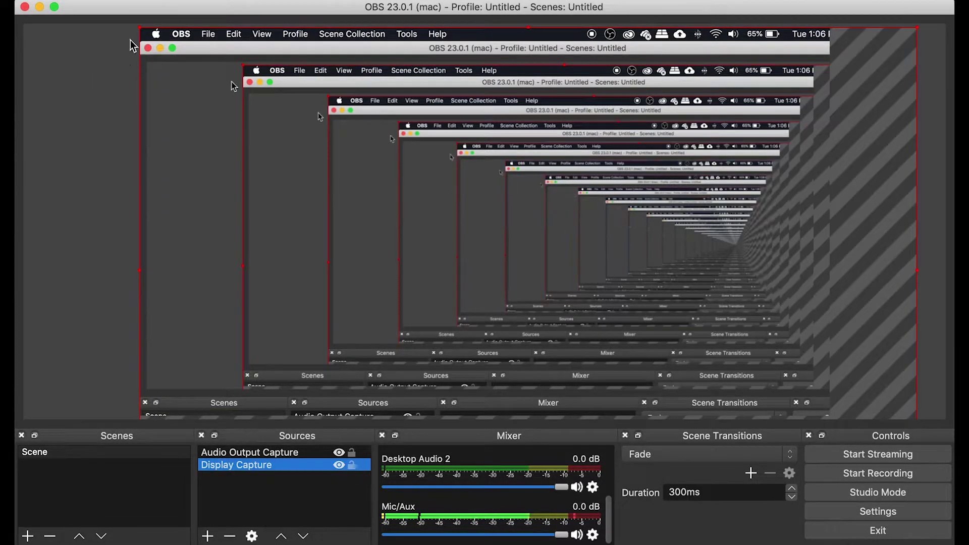
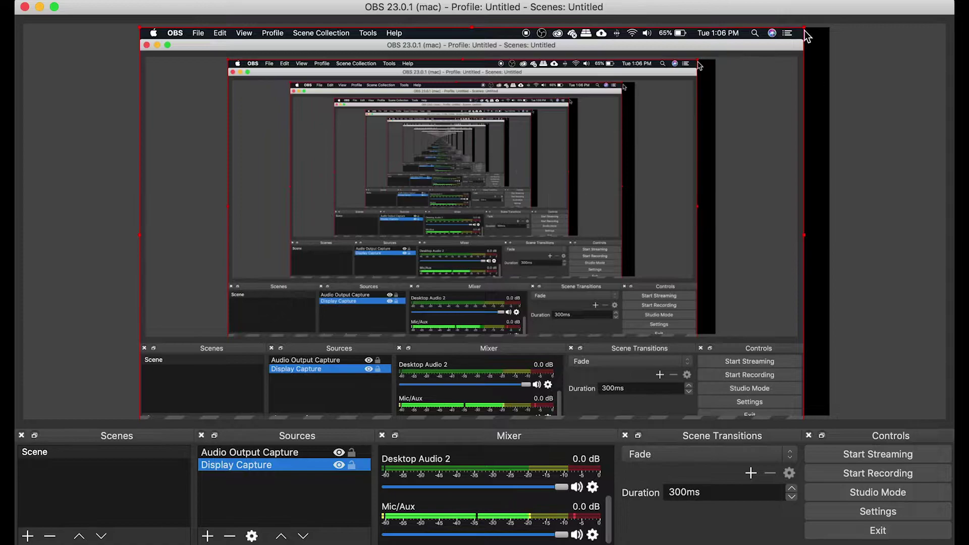
- Widen the Display Capture source slightly in the OBS preview so it fills the canvas
left_click_drag(821, 27, 827, 26)
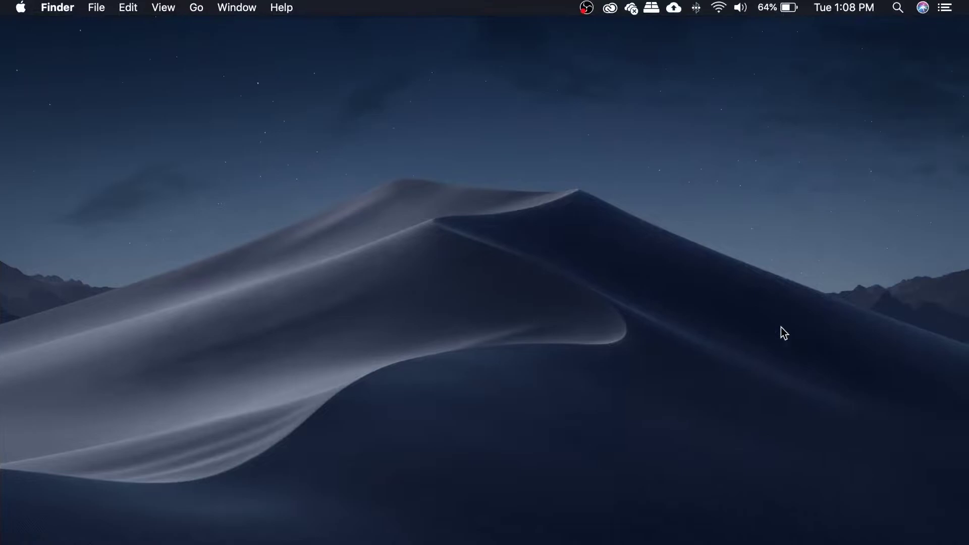
- Launch QuickTime Player from a Spotlight search for 'quicktime' and bring up its File menu
key("super+space")
type("quicktime")
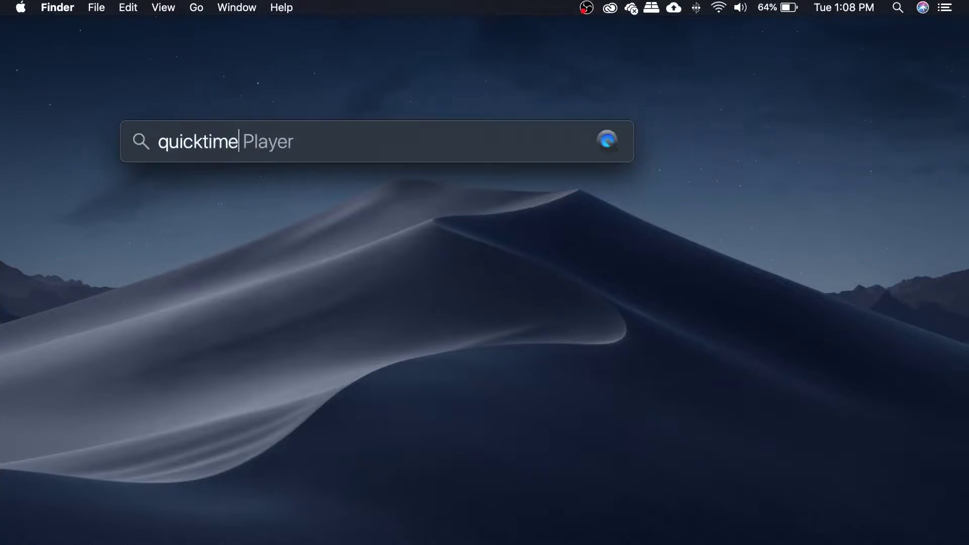
key("Return")
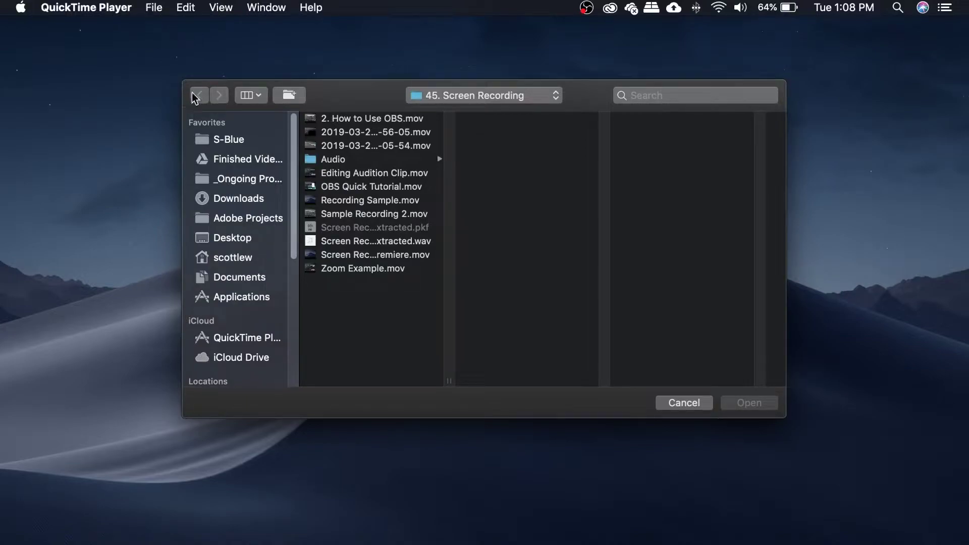
left_click(154, 7)
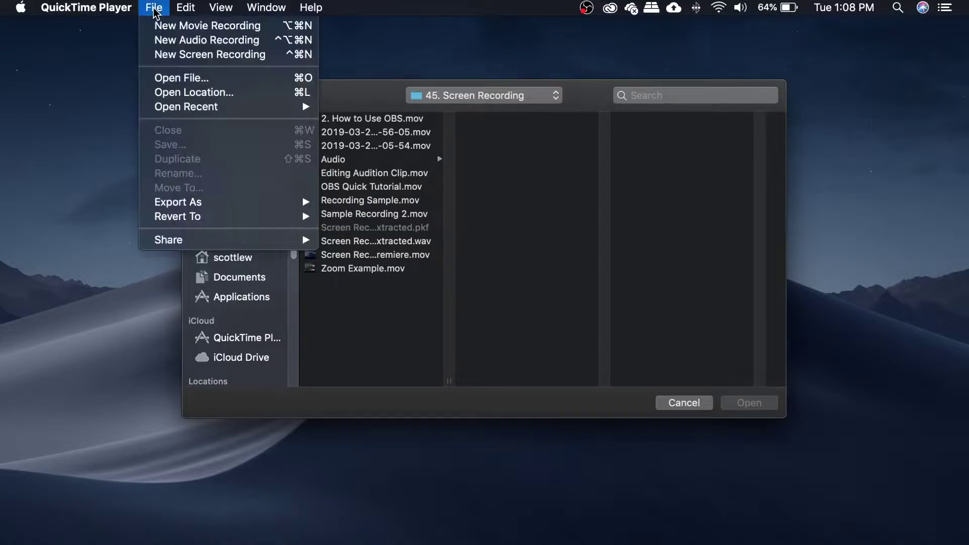
- Start a new screen recording, confirm the Yeti Stereo Microphone input, and place the recorder top-left
left_click(200, 55)
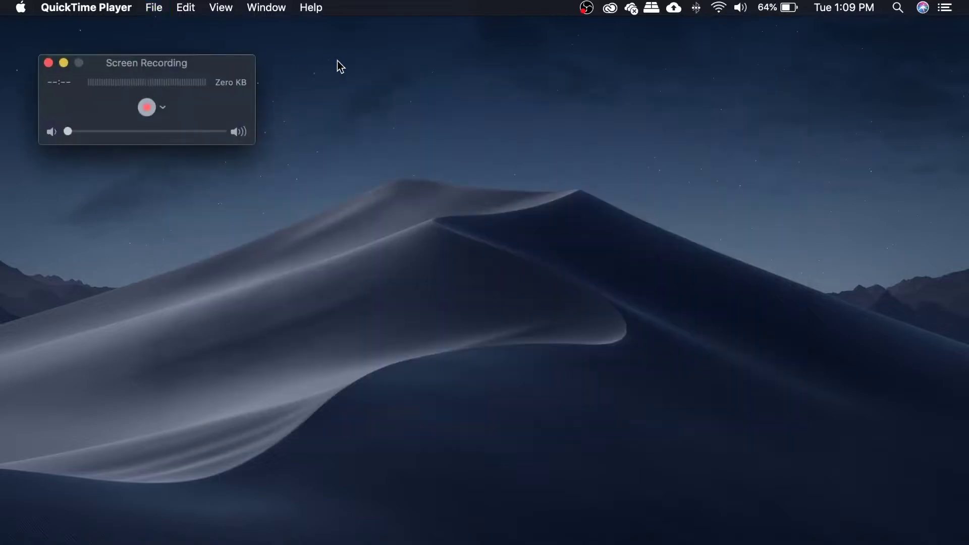
left_click_drag(225, 68, 409, 160)
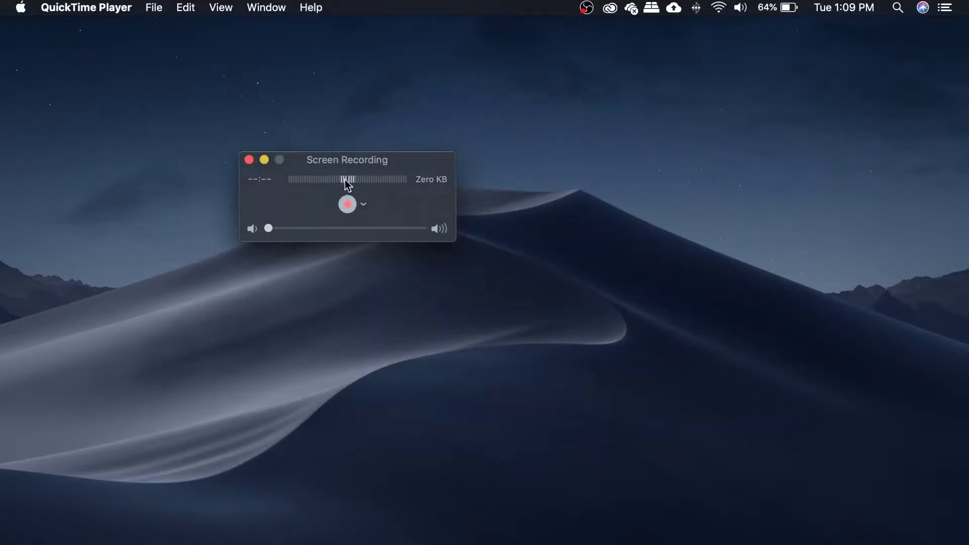
left_click(366, 204)
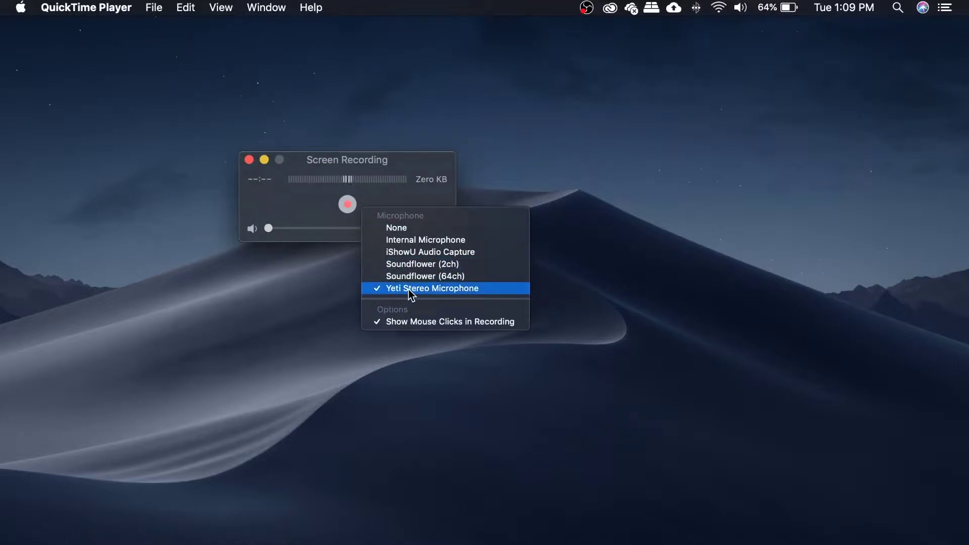
left_click(394, 158)
left_click_drag(394, 159, 316, 90)
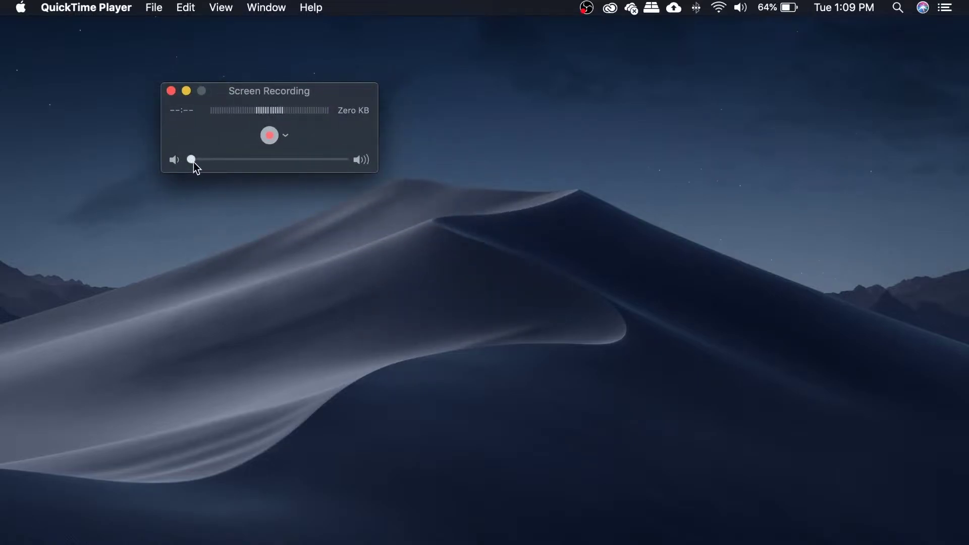
left_click_drag(191, 160, 249, 160)
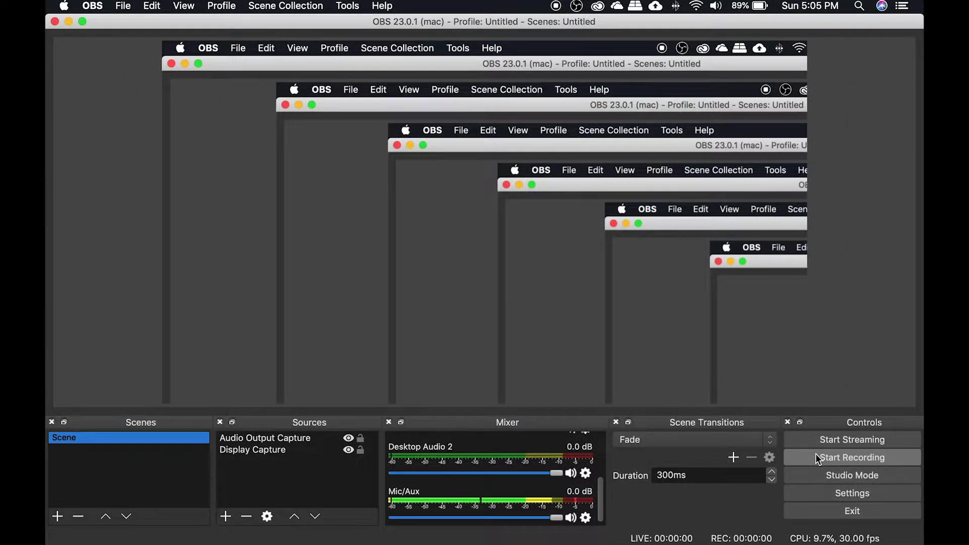
- Reveal the folder of saved OBS recordings via File > Show Recordings
left_click(124, 6)
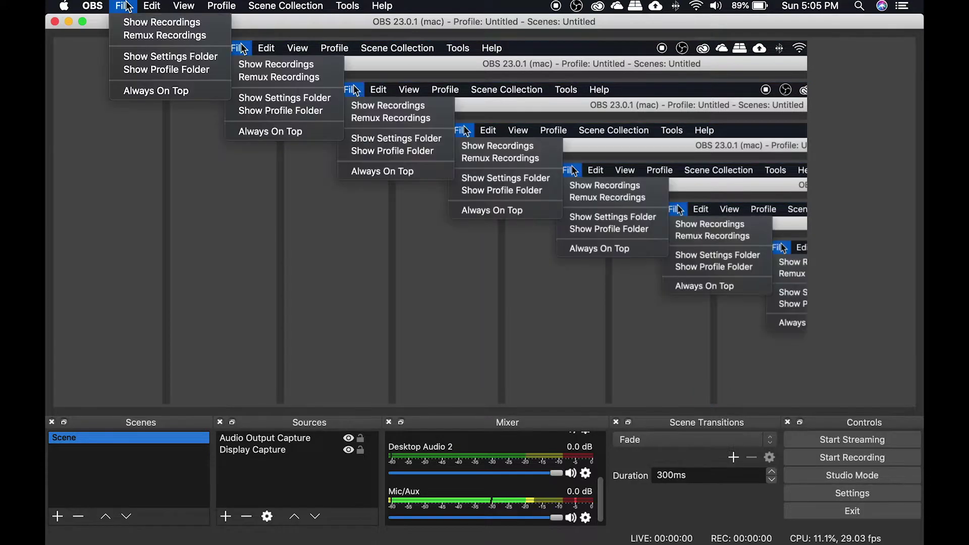
left_click(137, 25)
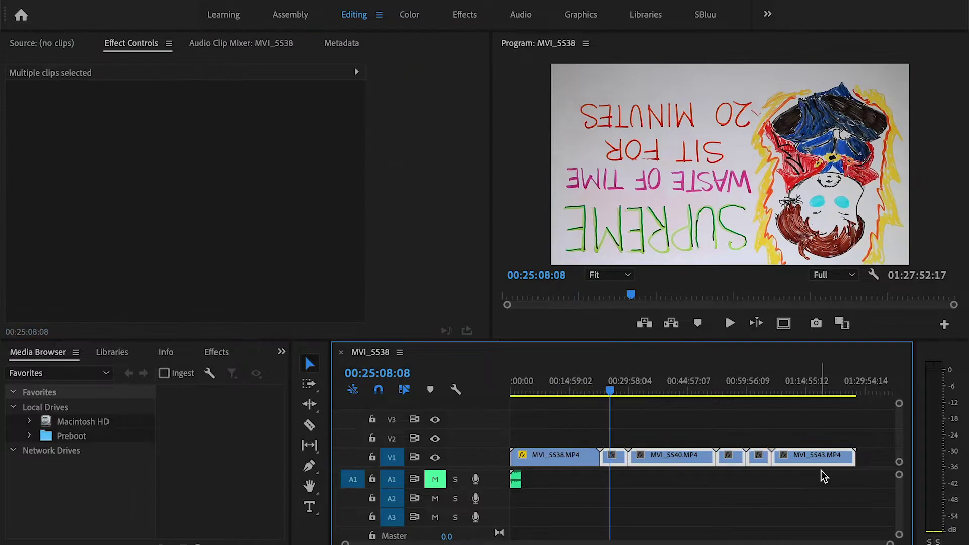
- Paste the copied clip attributes onto the selected clips with Cmd+Opt+V
key("alt+super+v")
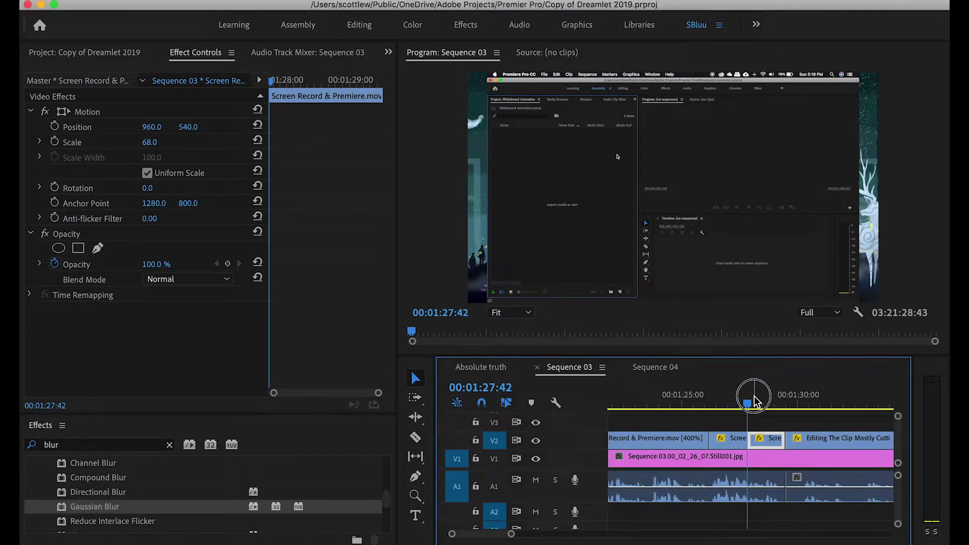
- Zoom the timeline out and scrub the recording from the sequence start to 00:01:36:19
left_click(790, 405)
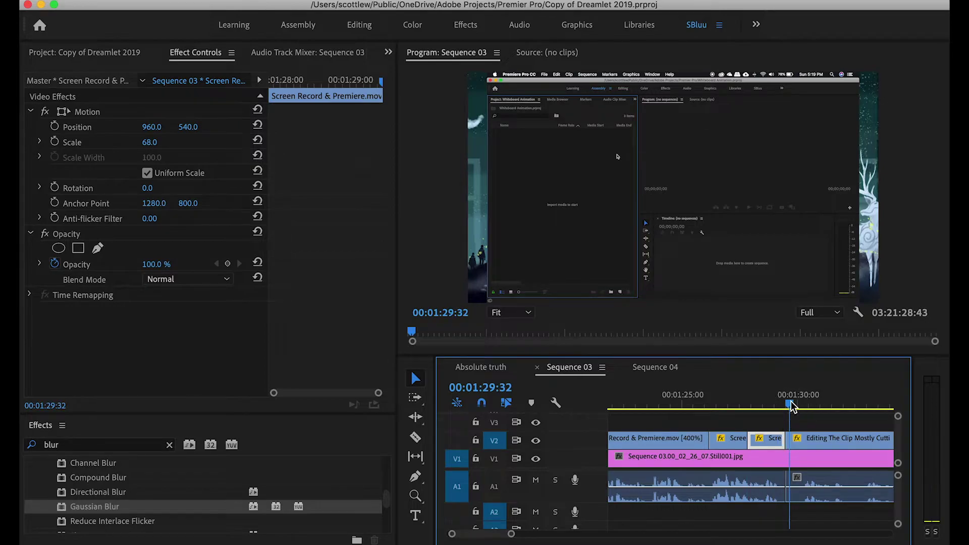
key("minus")
key("minus")
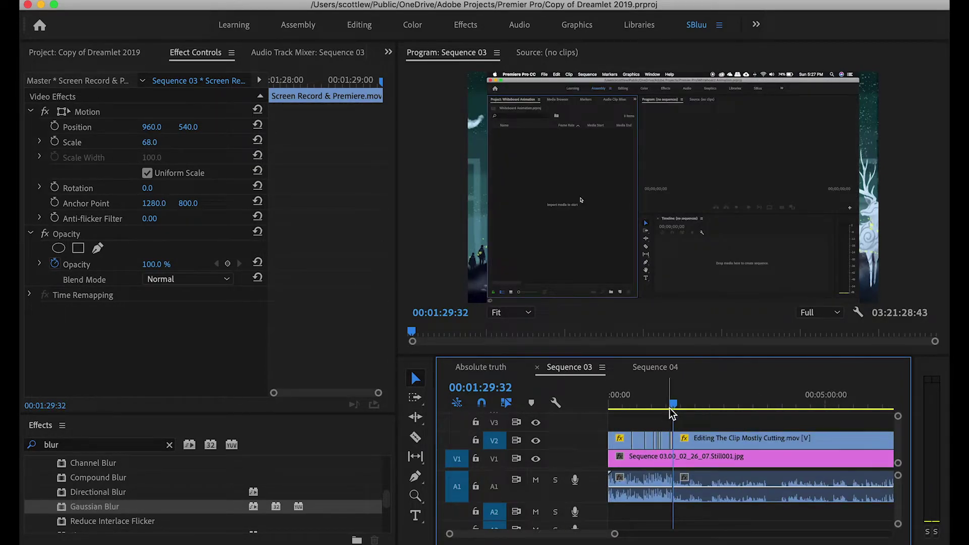
mouse_move(671, 413)
left_mouse_down()
mouse_move(615, 408)
mouse_move(671, 405)
left_mouse_up()
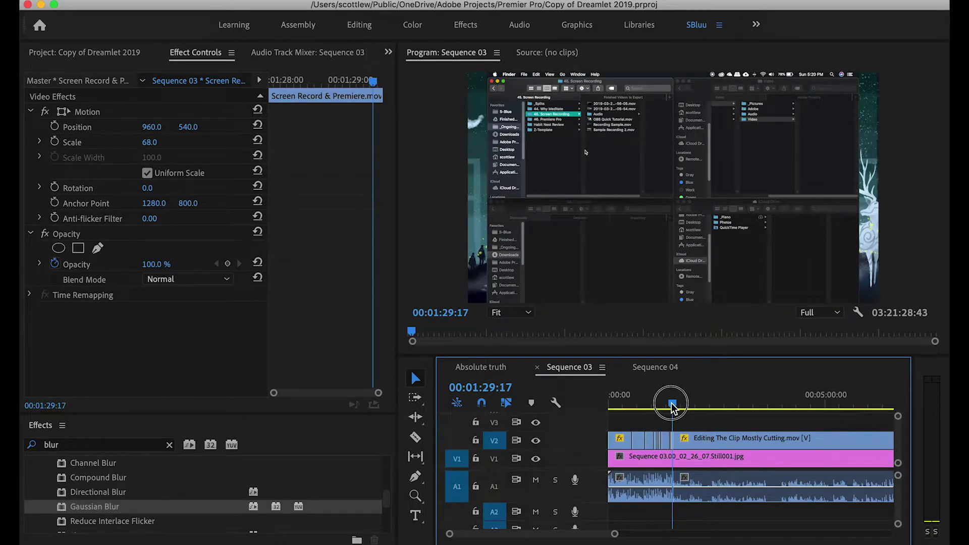
left_click_drag(672, 406, 678, 406)
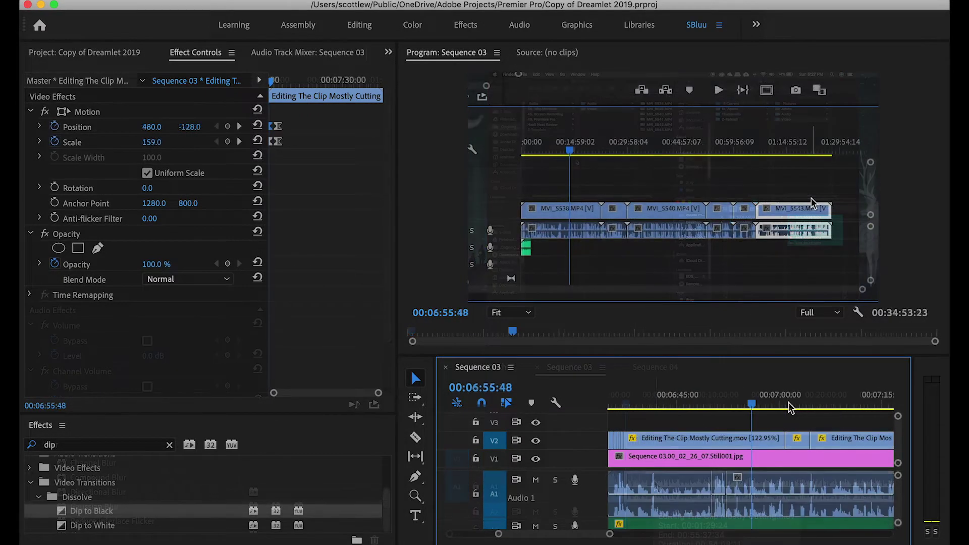
- Scrub back to just before the zoom-in and jump to the first zoom keyframe
left_click_drag(688, 404, 705, 417)
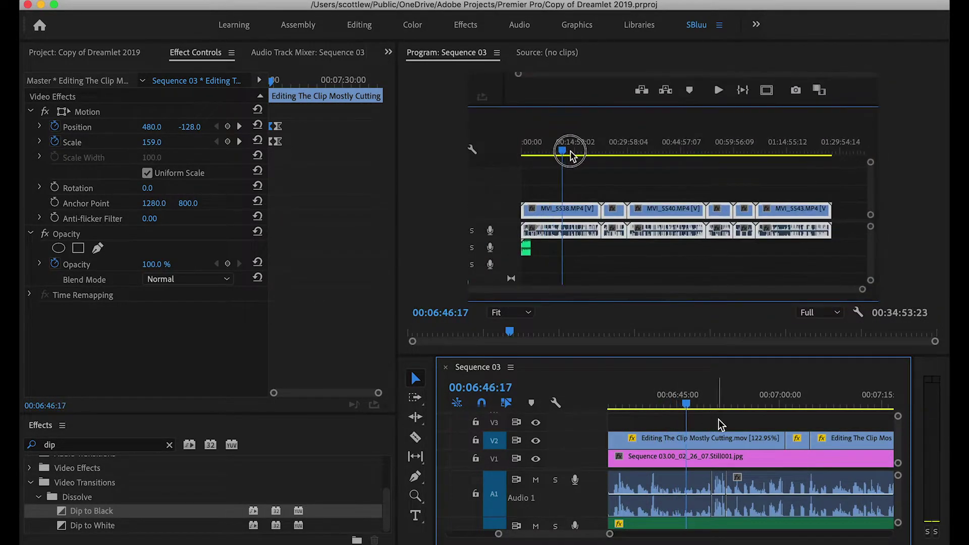
left_click(312, 81)
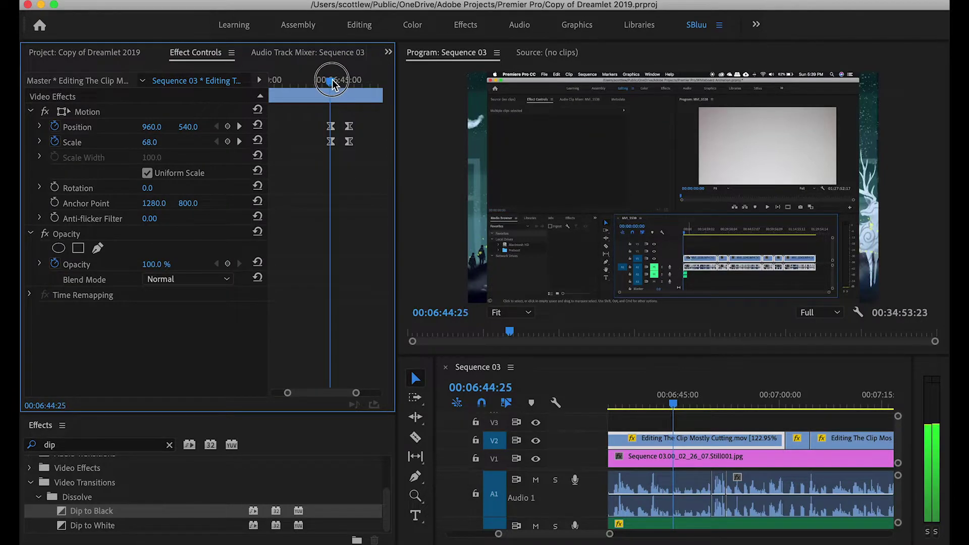
- Scrub through the zoom to check its easing, then send the clip's audio to Audition
left_click_drag(332, 83, 354, 86)
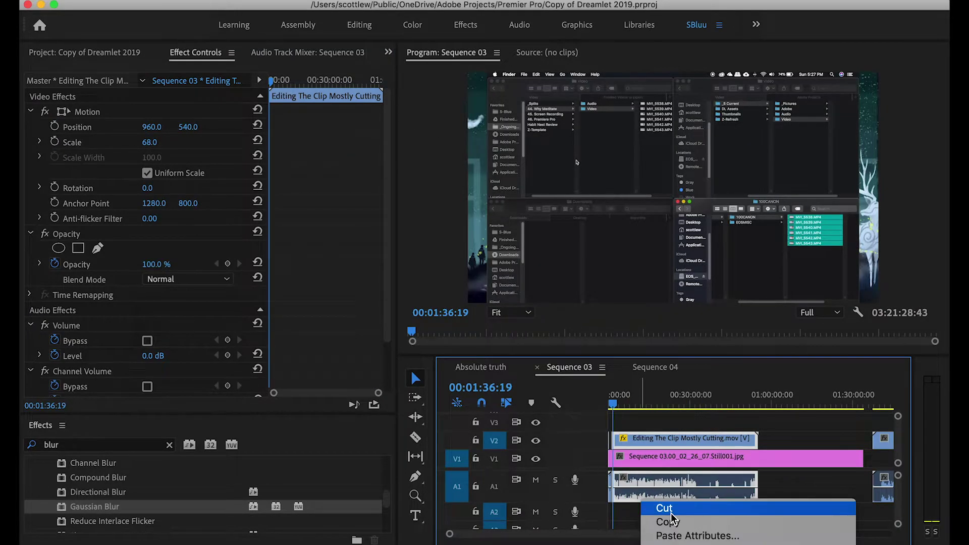
scroll(671, 520, "down", 10)
scroll(717, 225, "up", 3)
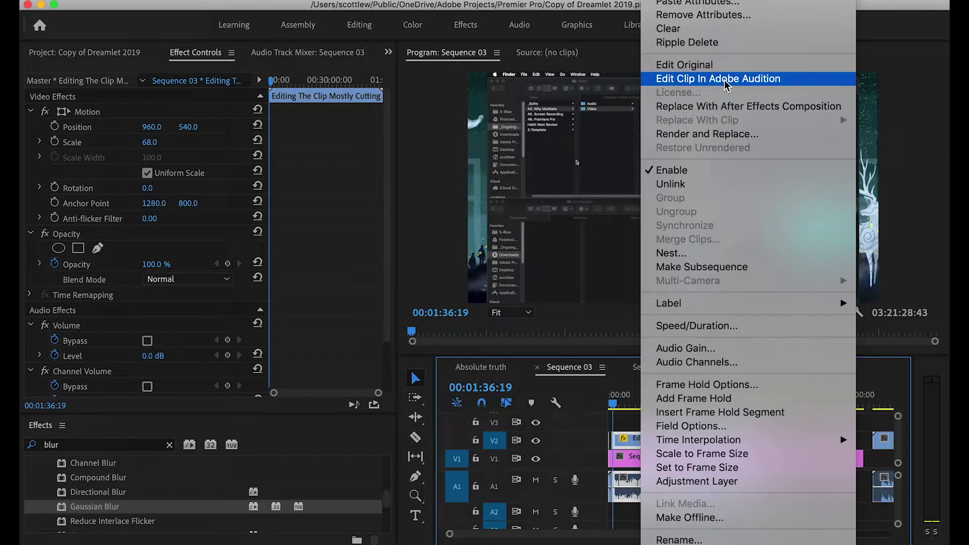
left_click(706, 133)
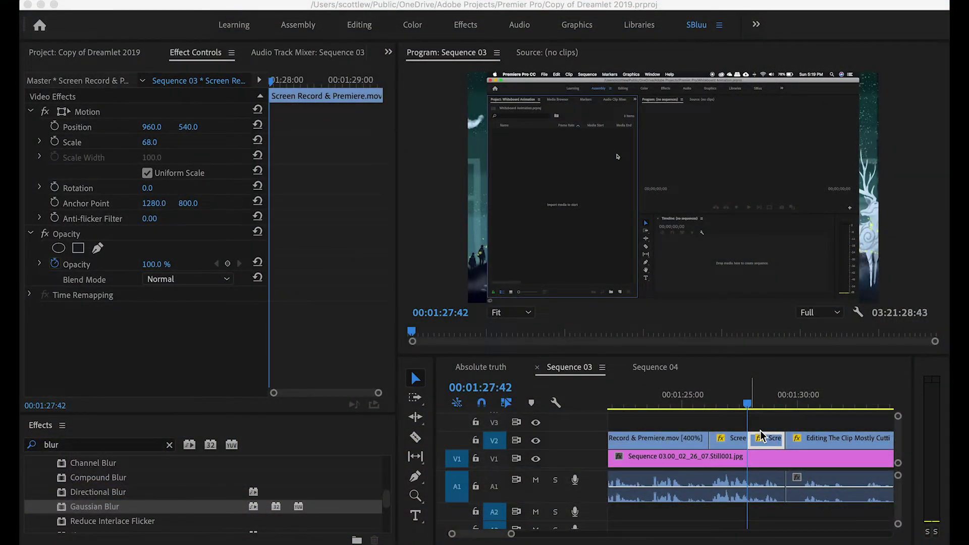
- Scrub the playhead toward the zoom point, then back to the sequence start
left_click_drag(746, 402, 792, 407)
scroll(792, 406, "down", 5)
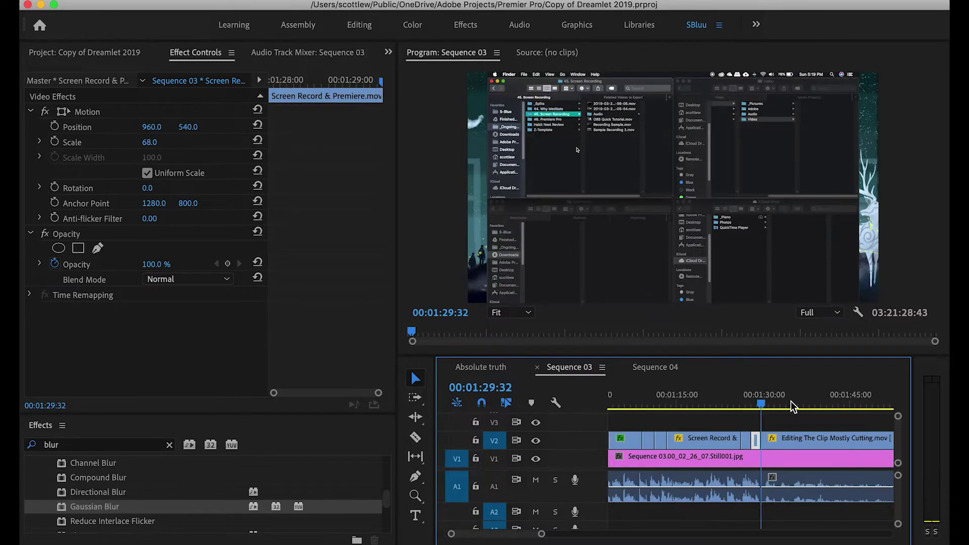
scroll(792, 407, "down", 4)
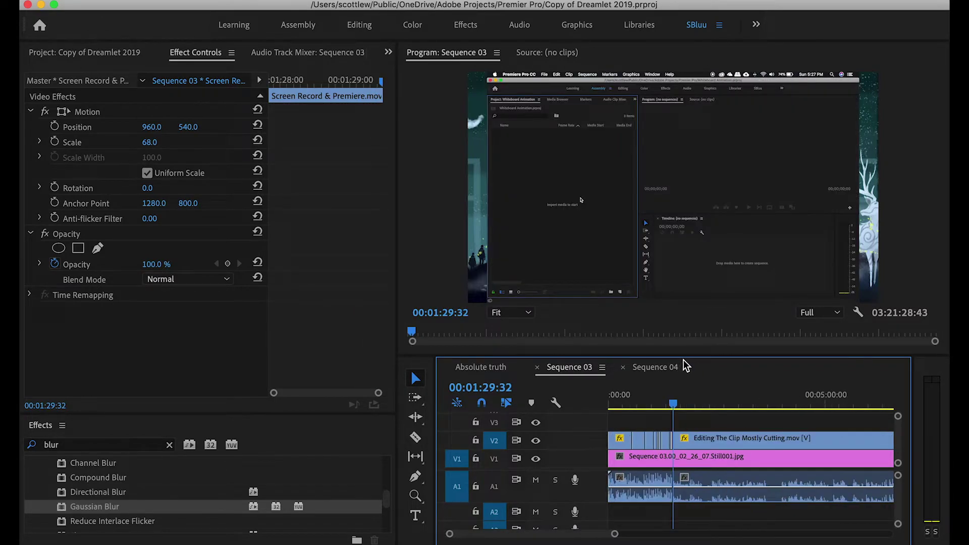
mouse_move(673, 404)
left_mouse_down()
mouse_move(595, 411)
mouse_move(678, 408)
left_mouse_up()
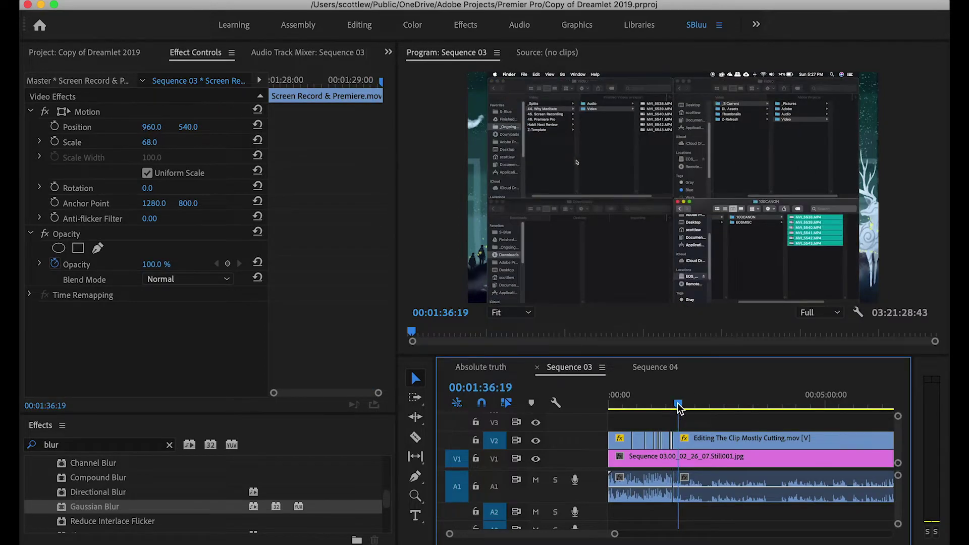
- Zoom the timeline out and leave only the A1 narration clip selected
left_click(717, 485)
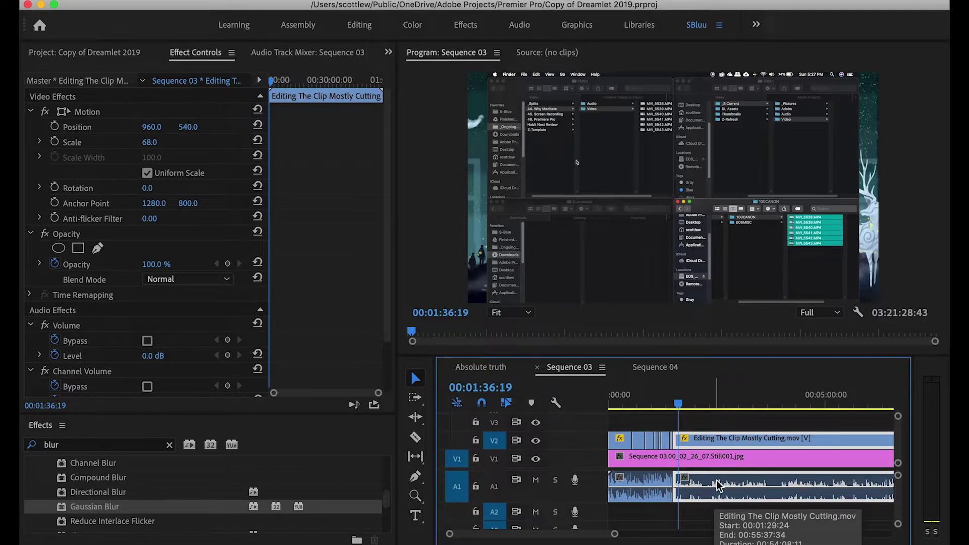
key("minus")
key("minus")
key("minus")
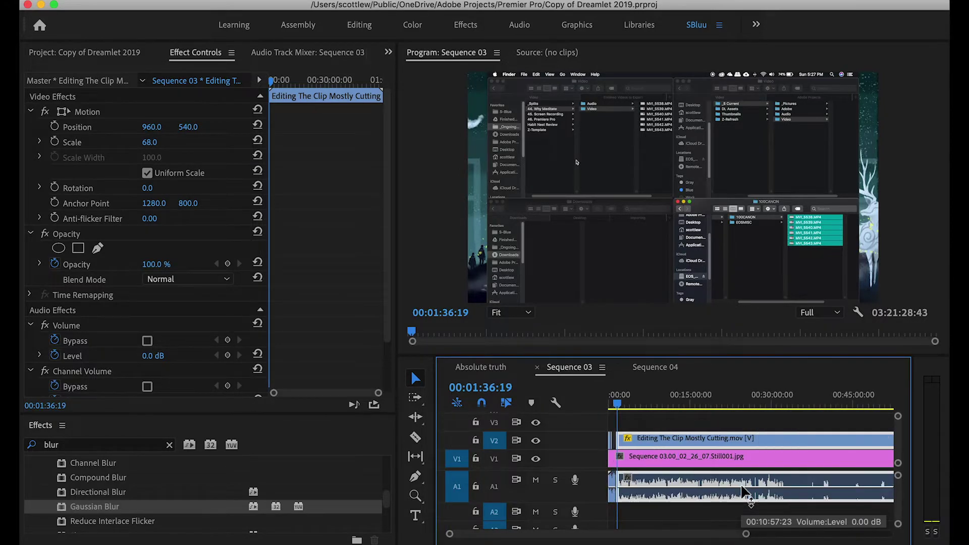
key("equal")
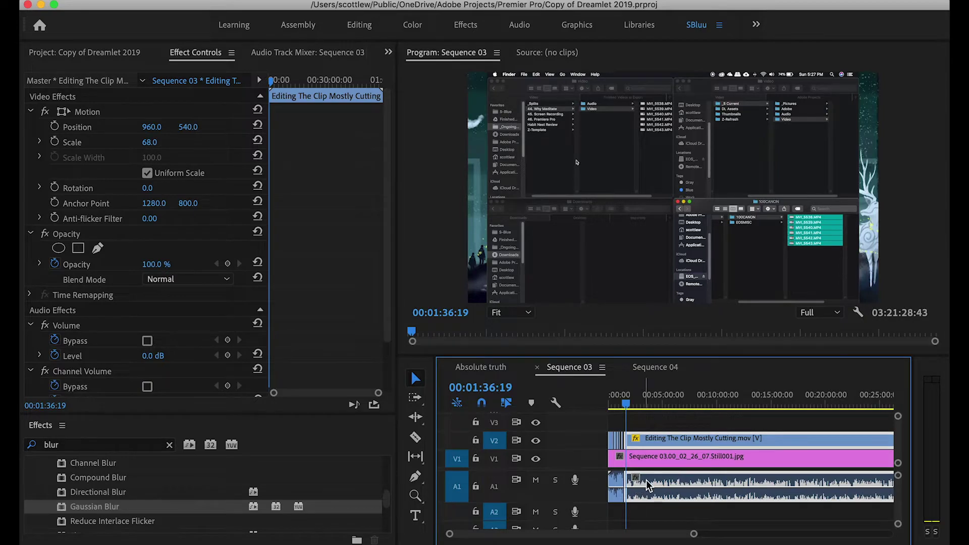
left_click(650, 506)
left_click(647, 479)
key("minus")
key("minus")
key("minus")
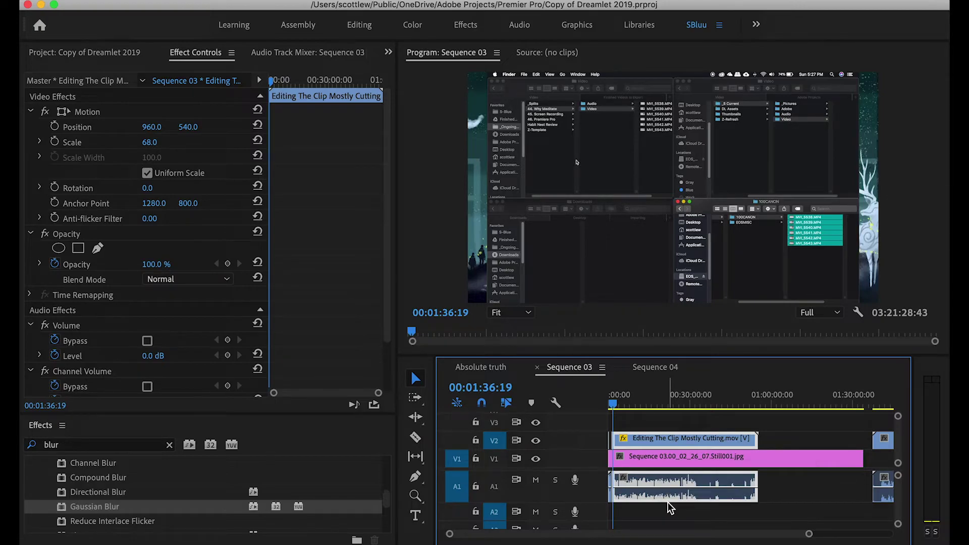
left_click(664, 513)
left_click(642, 500)
- Send the A1 narration clip to Adobe Audition with Edit Clip In Adobe Audition
right_click(642, 499)
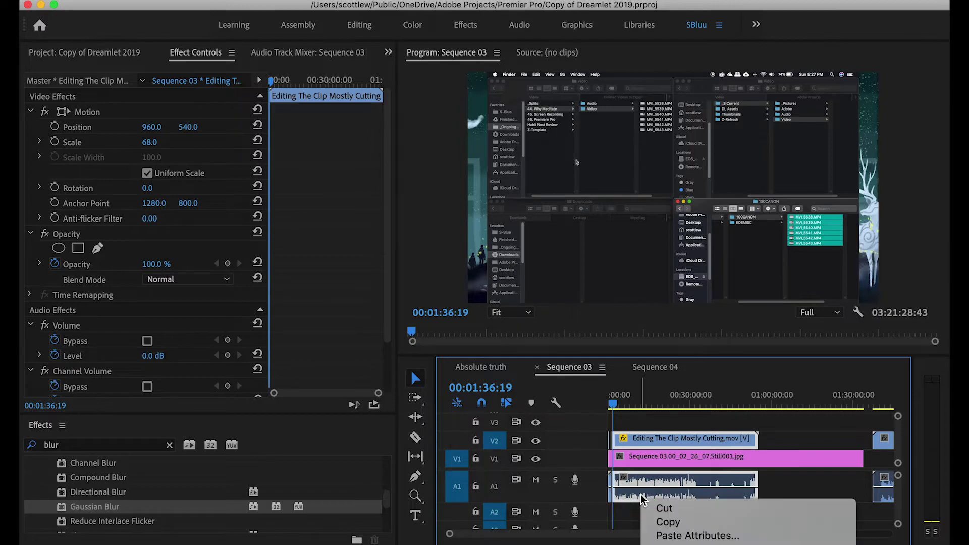
scroll(713, 167, "down", 5)
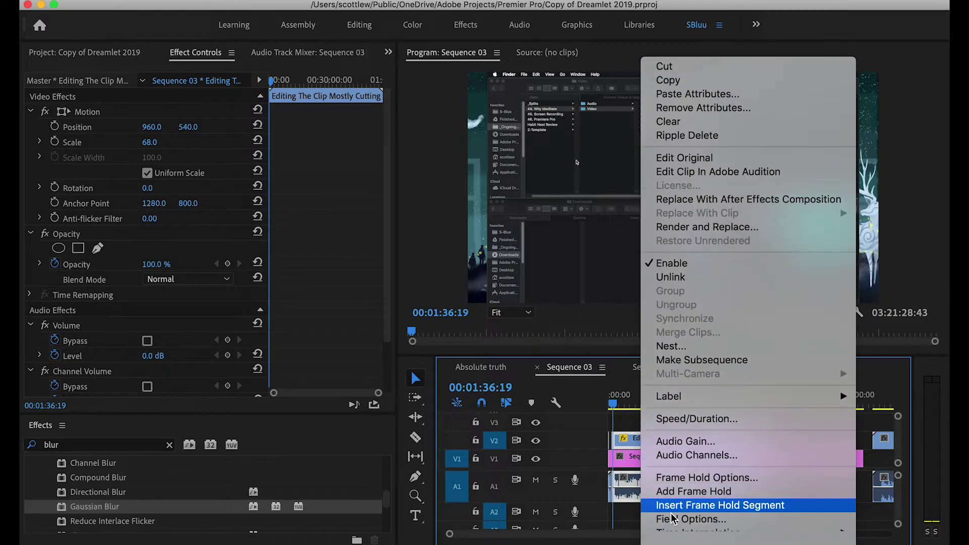
scroll(712, 165, "up", 1)
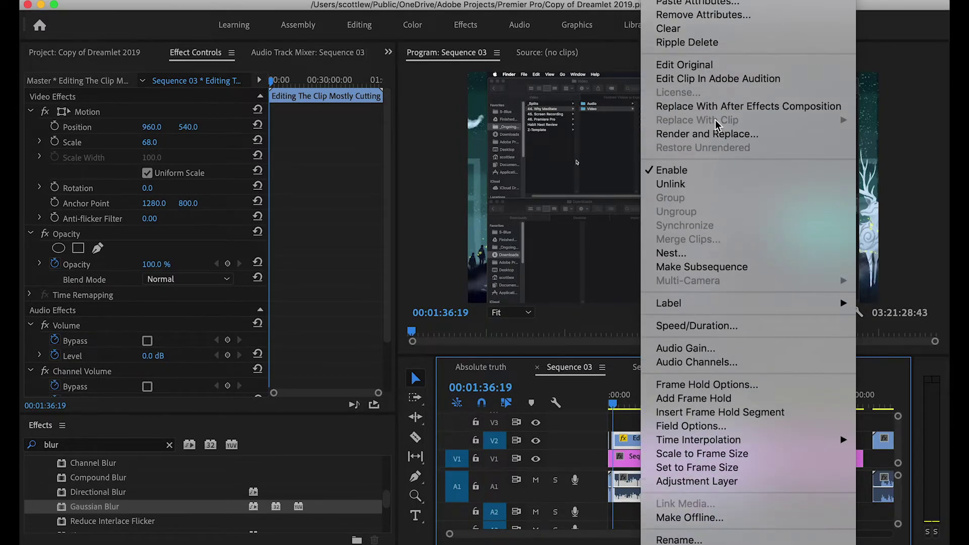
left_click(730, 84)
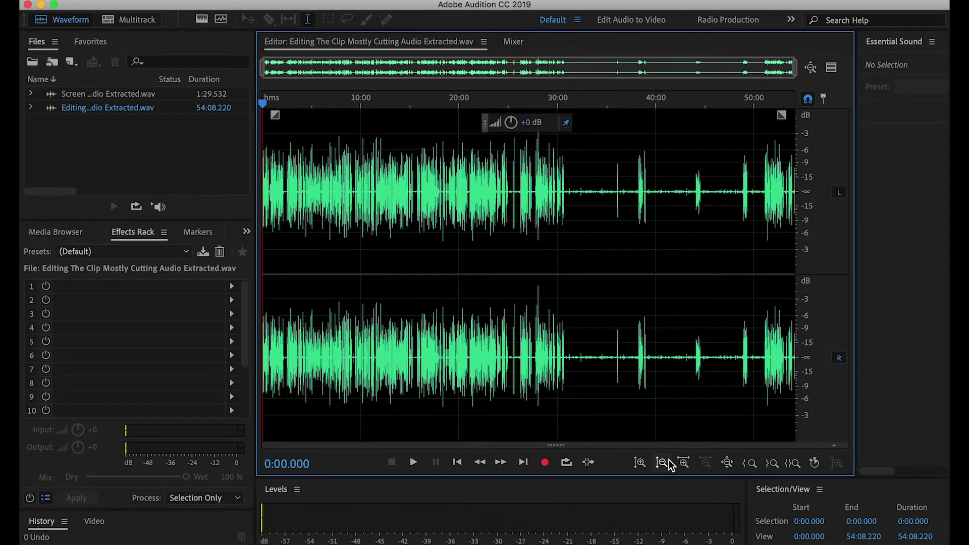
- Apply the Hard Limiter to the entire extracted narration file and save the processed file
left_click(575, 354)
key("Home")
left_click(682, 358)
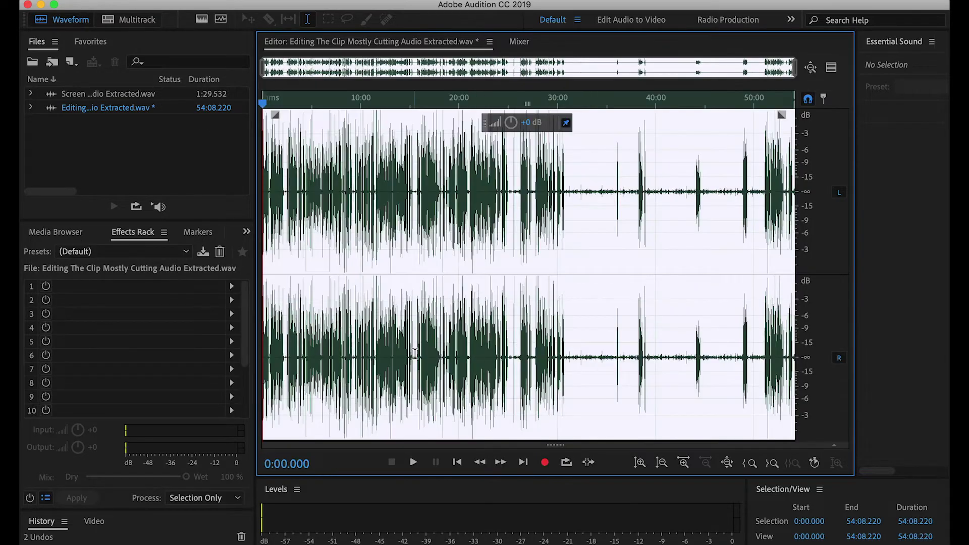
left_click(271, 363)
key("ctrl+s")
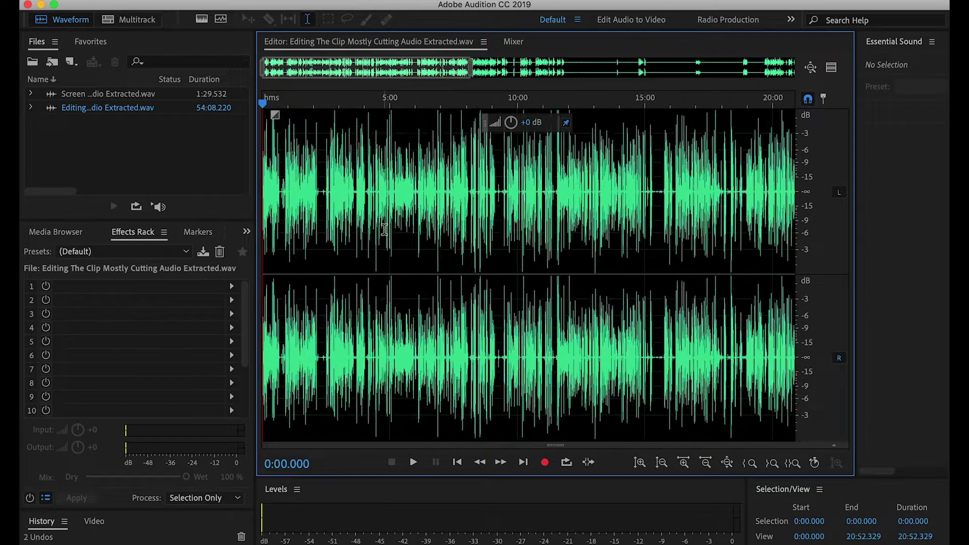
- Play the narration and delete an unwanted pause near its start
key("space")
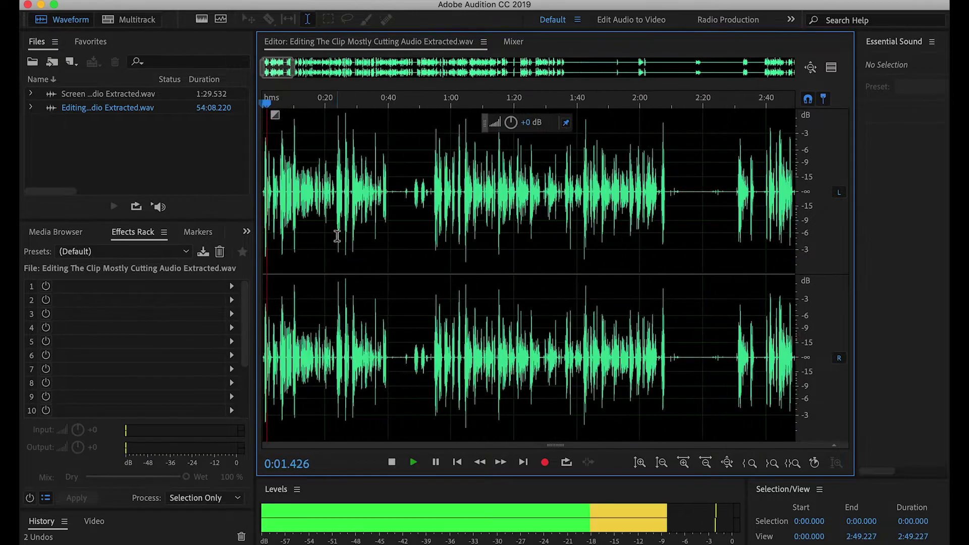
scroll(305, 231, "up", 3)
left_click_drag(493, 217, 569, 221)
key("Delete")
key("Delete")
key("Delete")
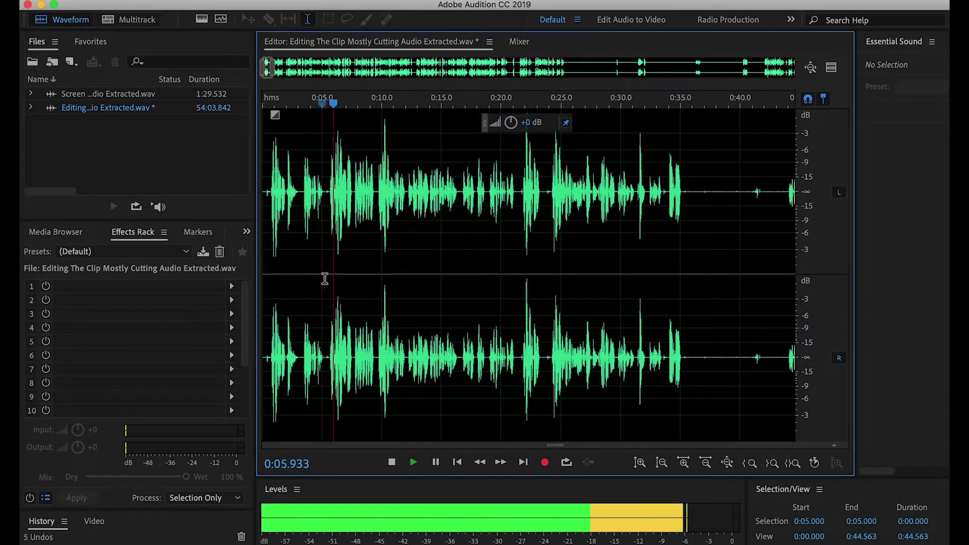
key("space")
- Replay the narration from around 0:16.293, 0:12.159 and 0:09.5 to check the cut
left_click(441, 202)
left_click(458, 204)
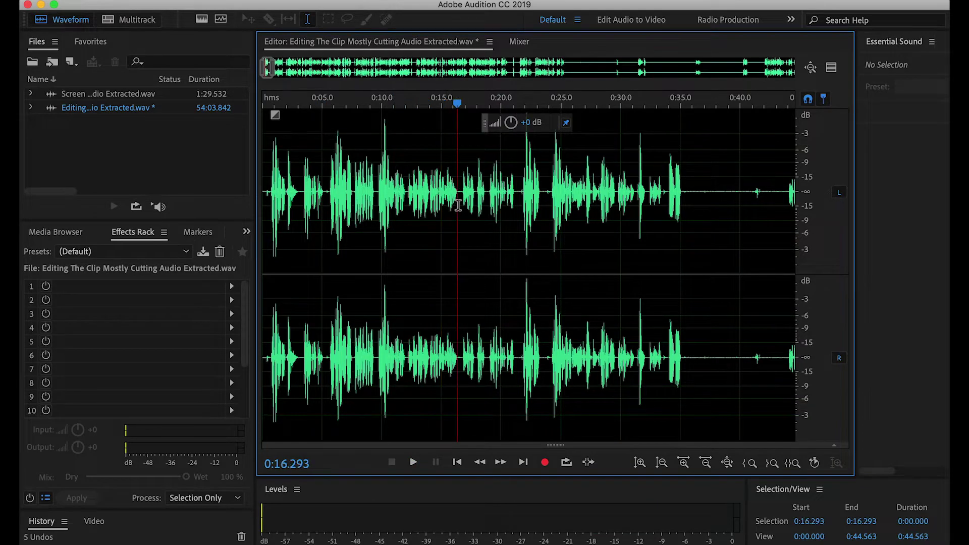
left_click(407, 199)
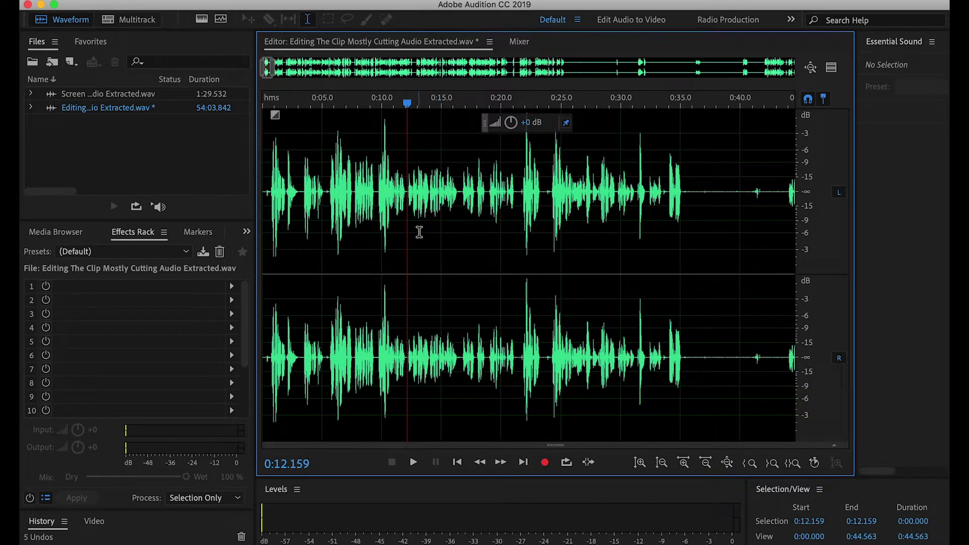
scroll(441, 216, "up", 5)
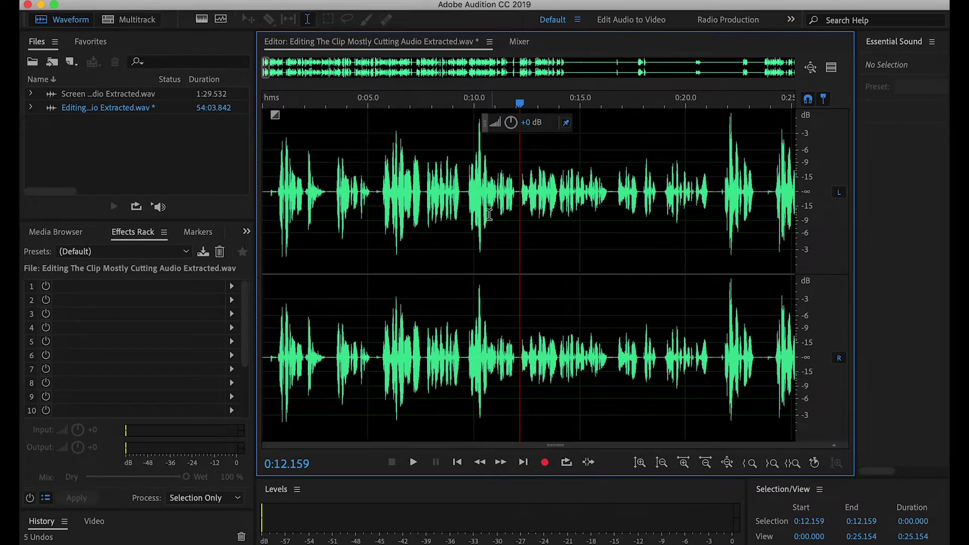
left_click(469, 211)
key("space")
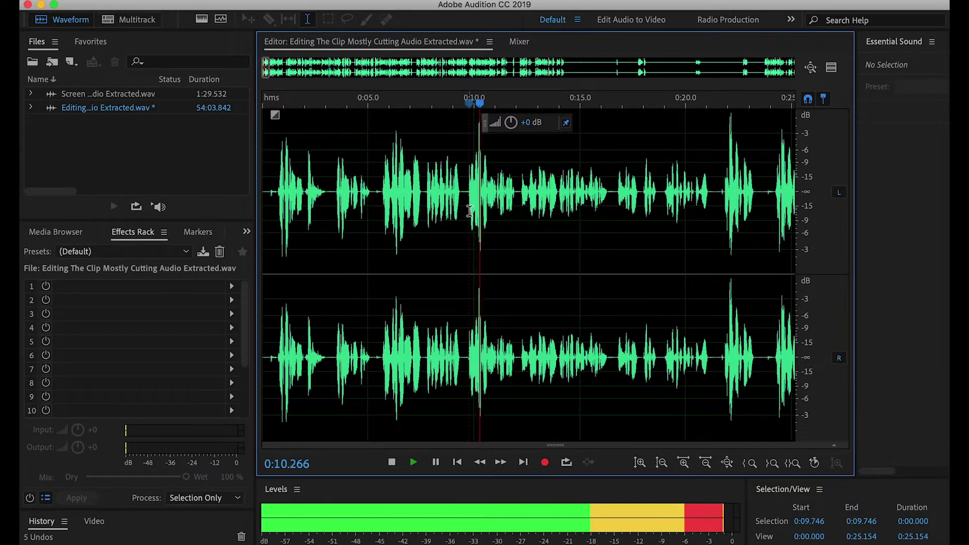
left_click(468, 208)
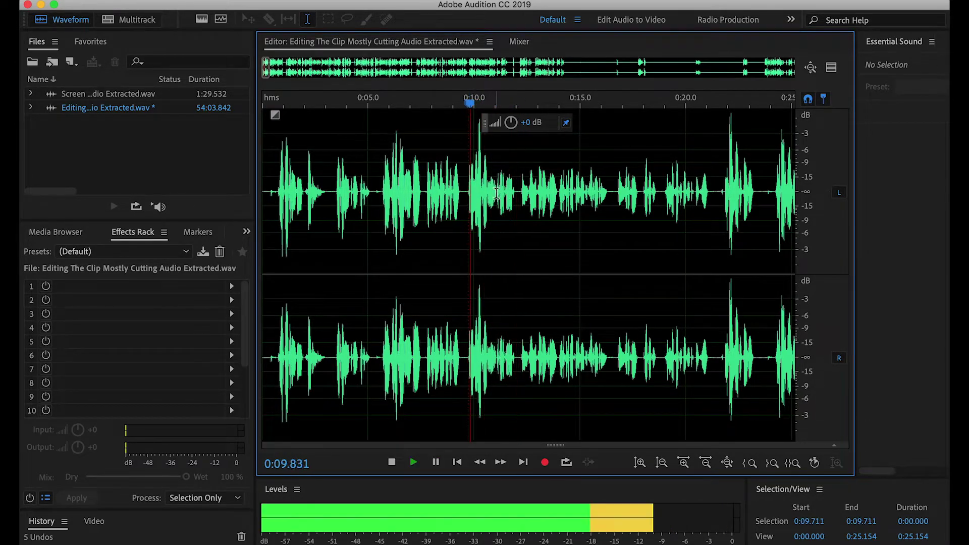
left_click(463, 200)
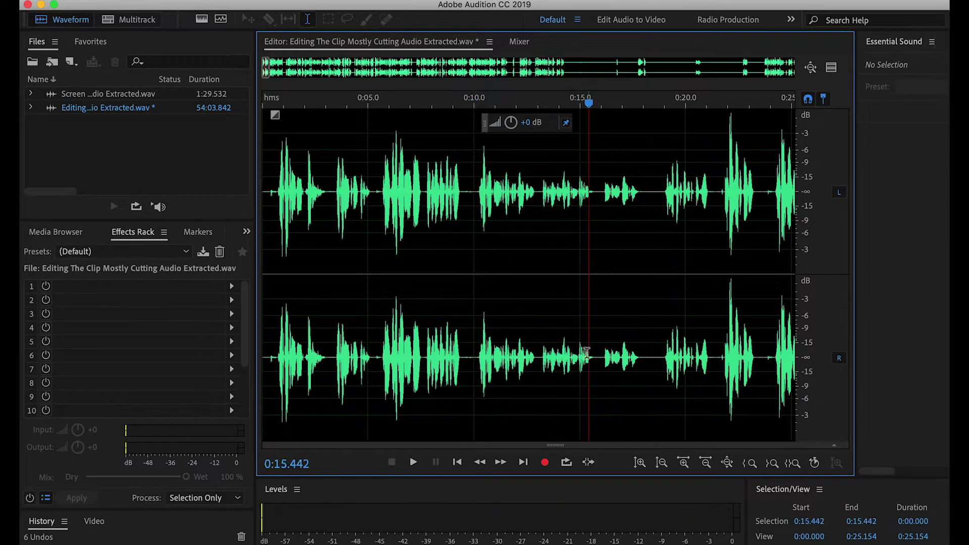
- Select further unwanted stretches of narration for removal, including 2:15.223–2:17.115
left_click_drag(476, 357, 558, 357)
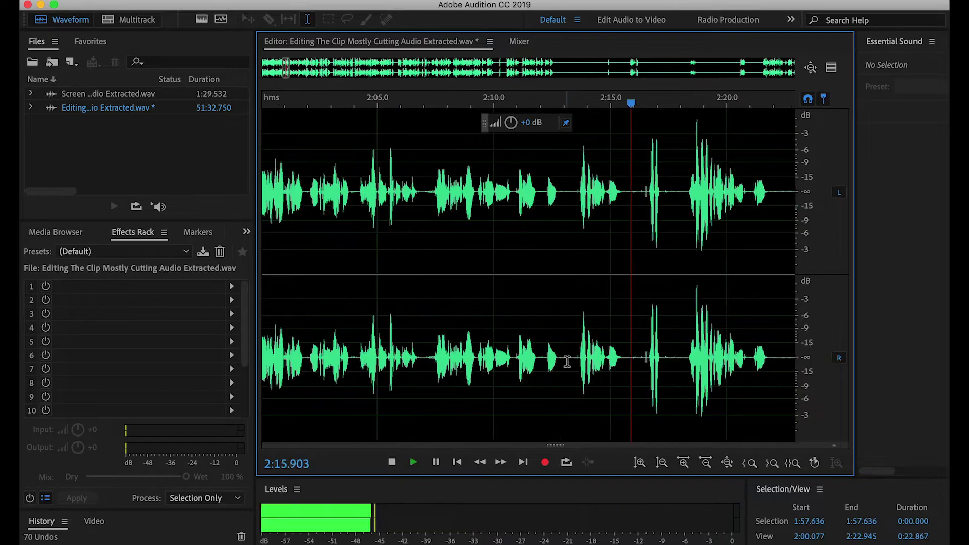
left_click_drag(468, 357, 563, 366)
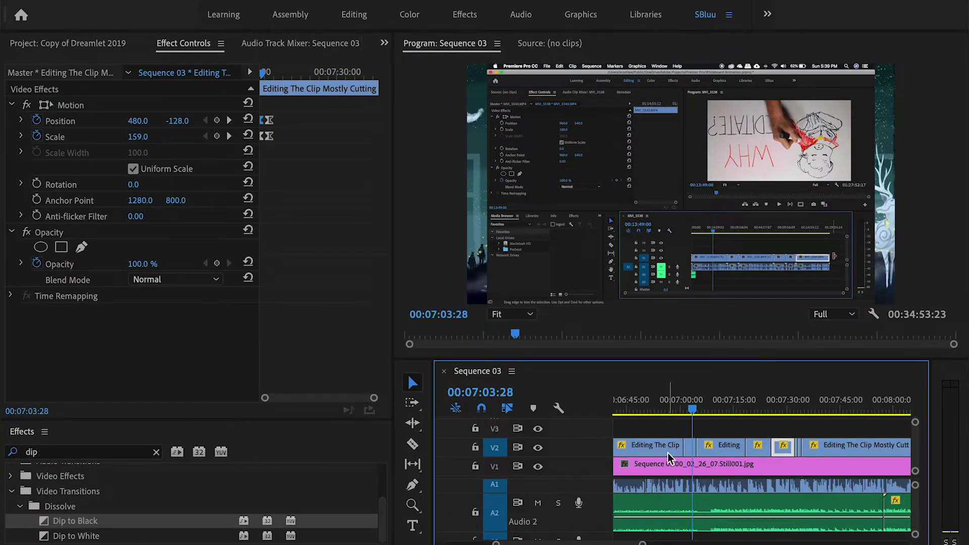
- Show all of Sequence 03, enlarge the Audio 1 track and set the playhead near 00:07:02:39
key("backslash")
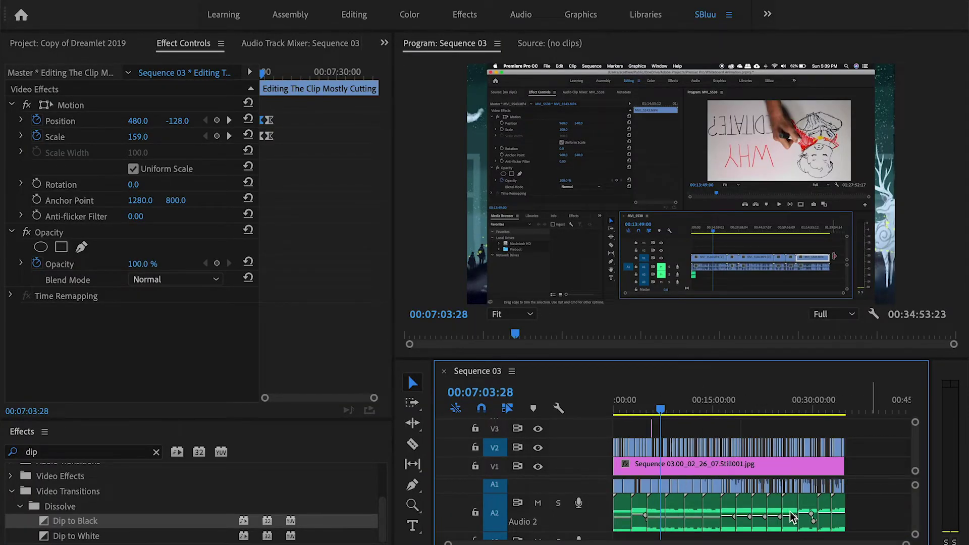
double_click(489, 507)
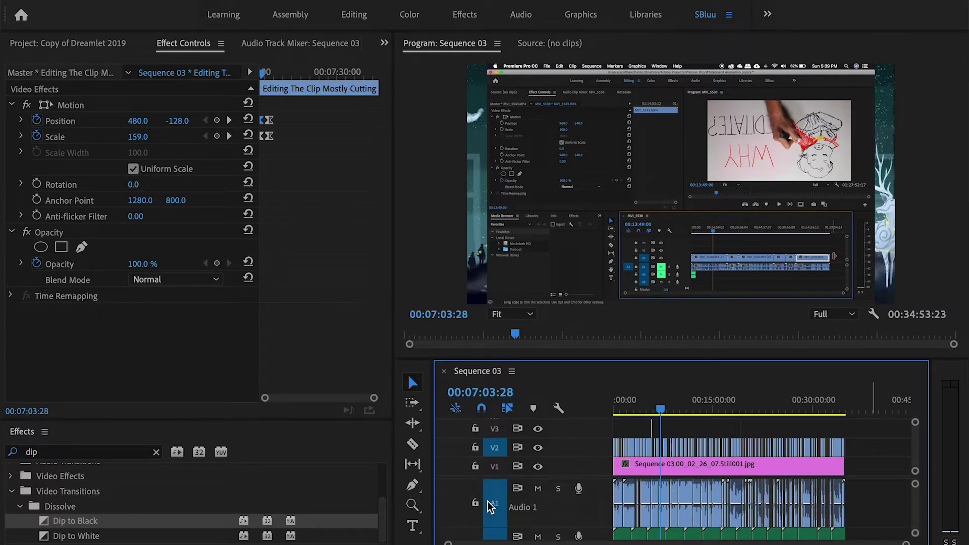
left_click(660, 411)
left_click_drag(662, 413, 831, 406)
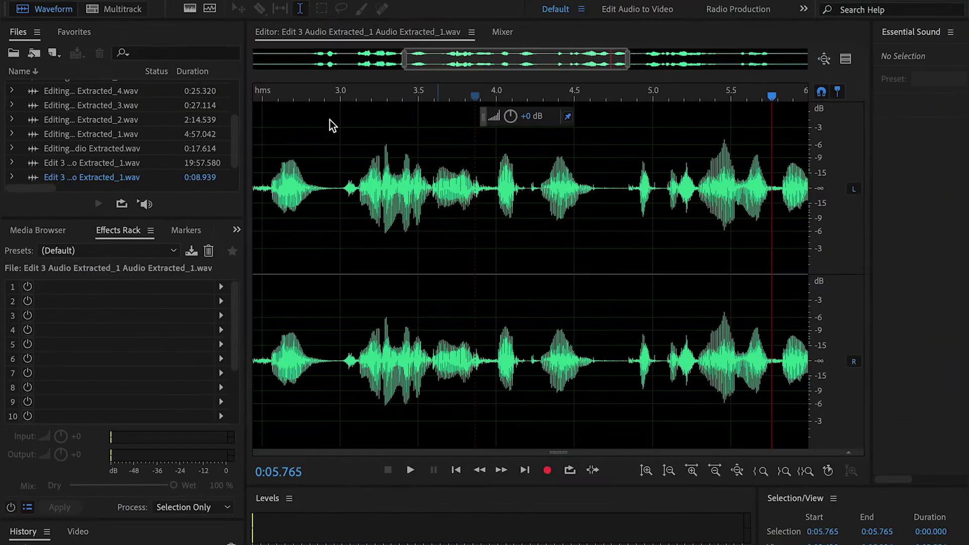
scroll(143, 154, "up", 3)
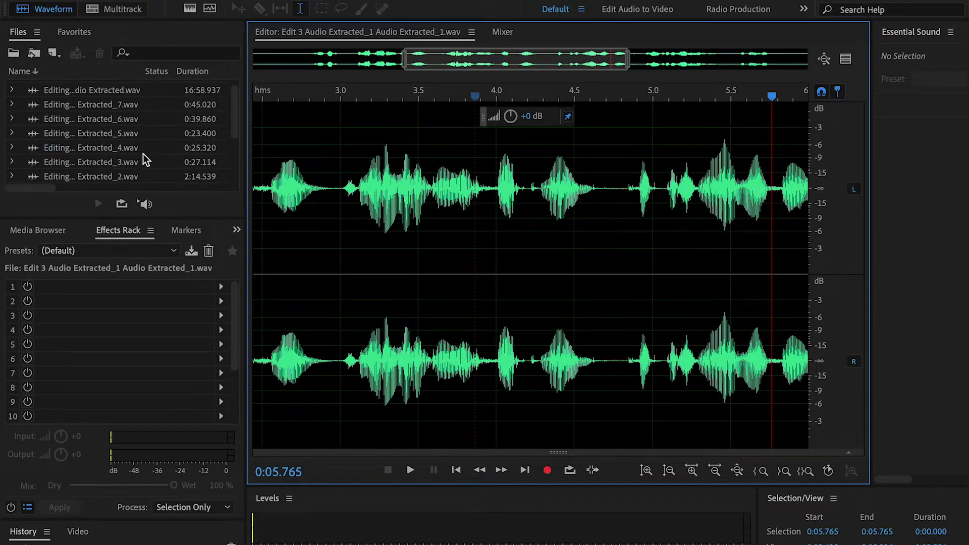
scroll(143, 154, "up", 1)
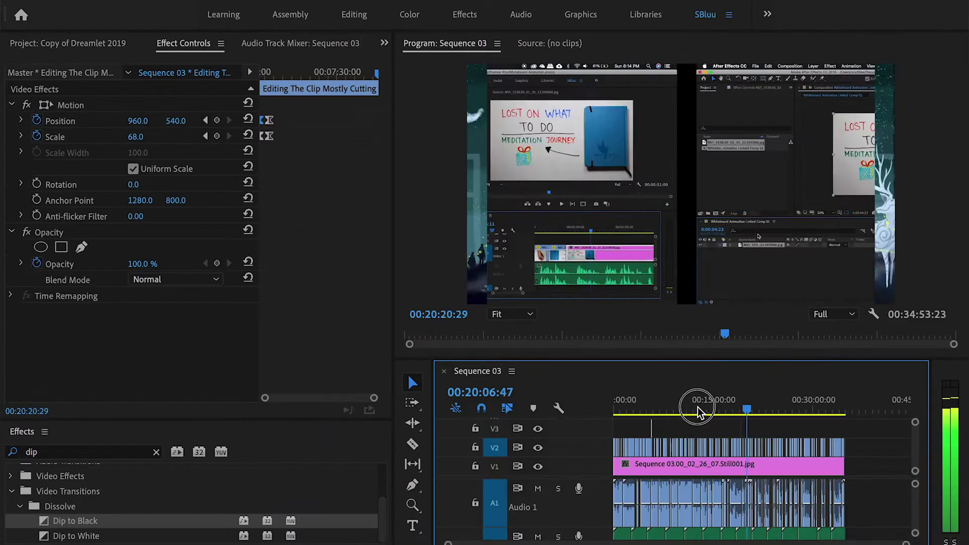
left_click_drag(696, 404, 642, 404)
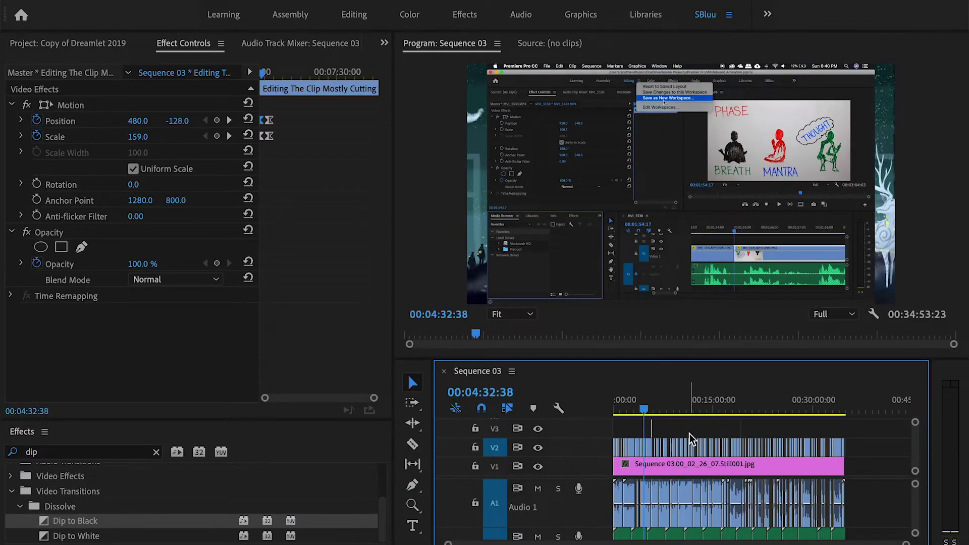
key("=")
key("=")
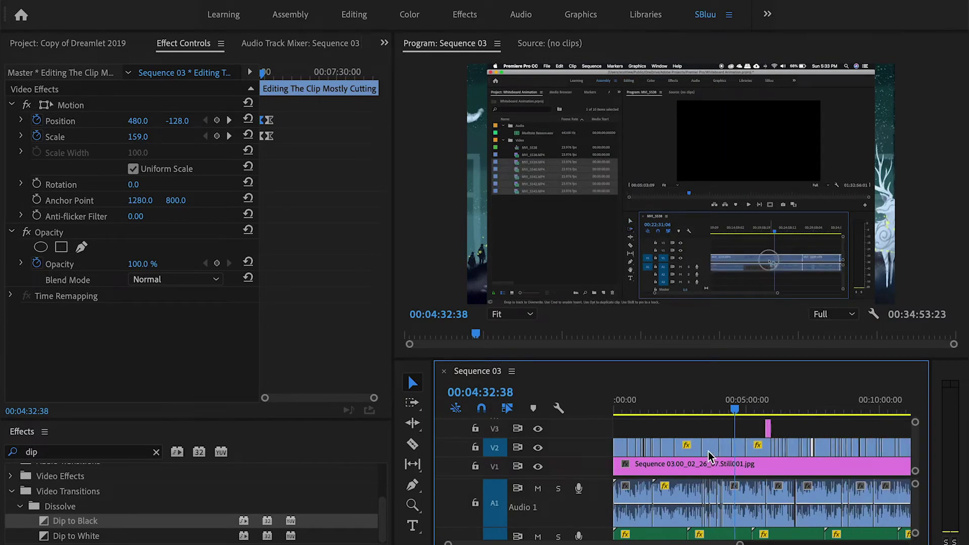
left_click(778, 409)
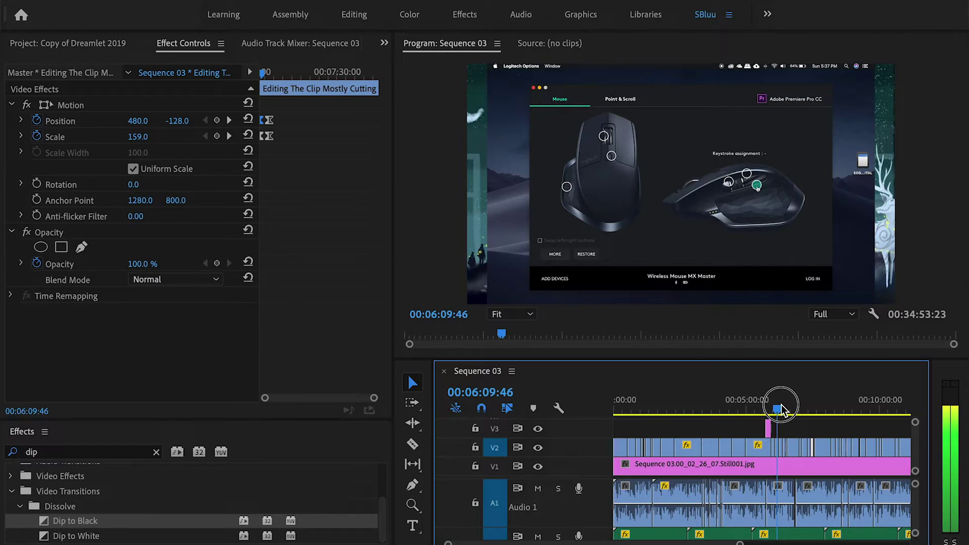
left_click_drag(780, 409, 802, 408)
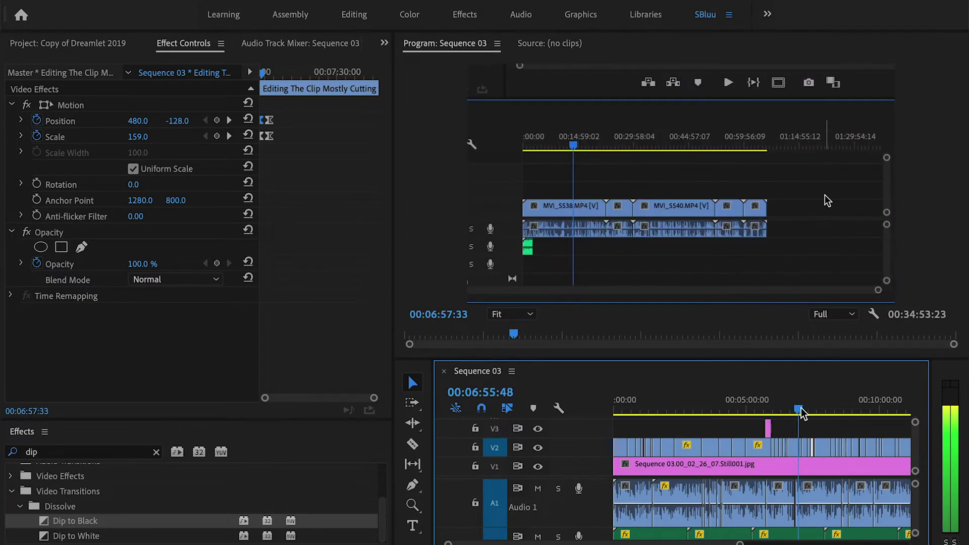
key("=")
key("=")
key("=")
key("=")
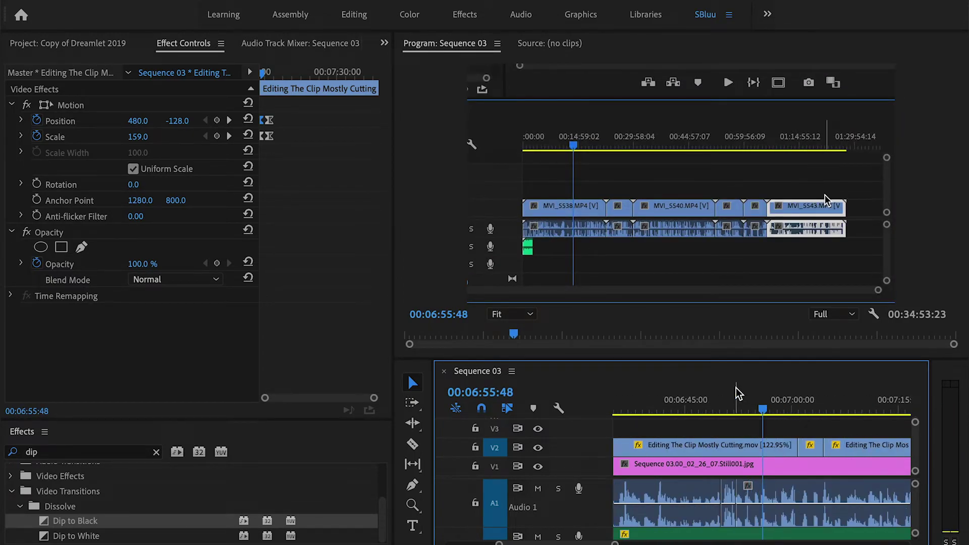
left_click_drag(709, 407, 657, 413)
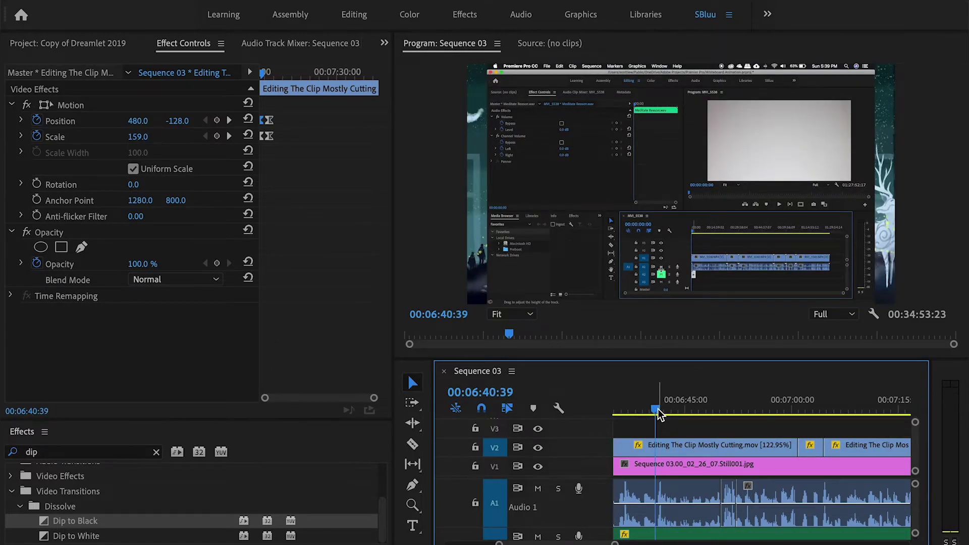
key("space")
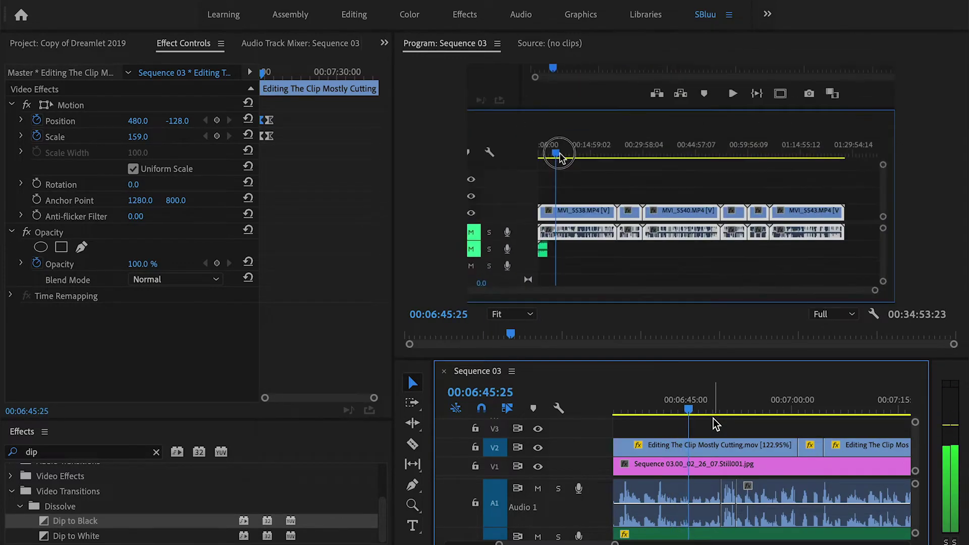
key("space")
left_click(729, 426)
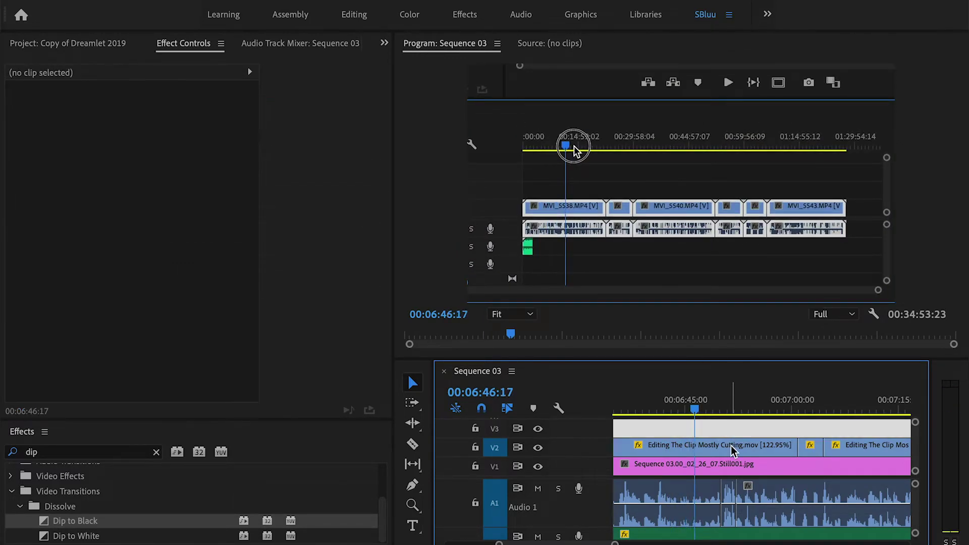
left_click(732, 456)
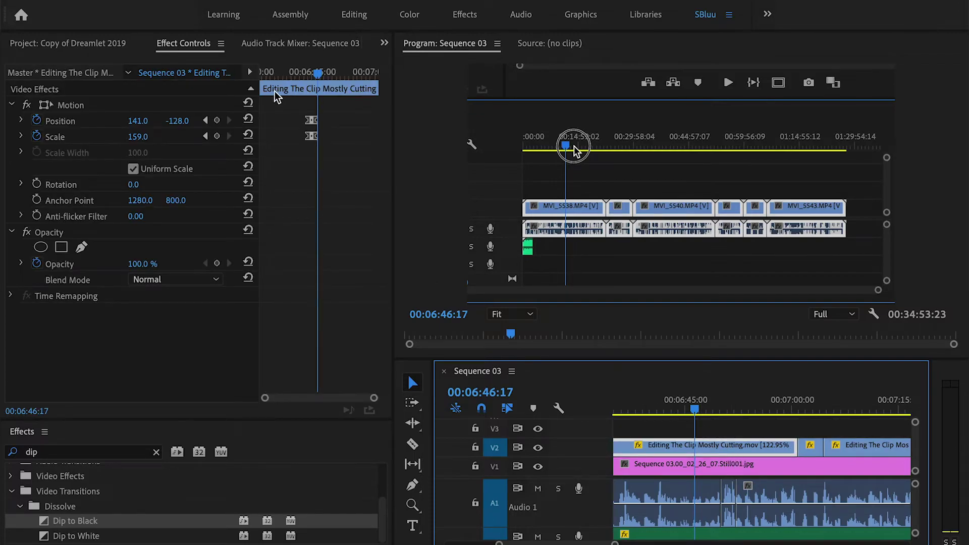
left_click_drag(313, 75, 304, 74)
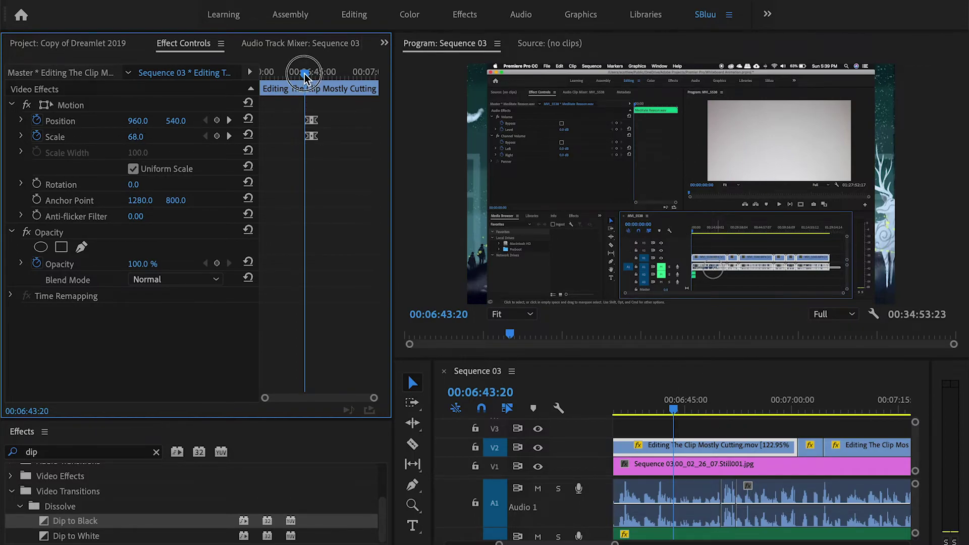
left_click_drag(304, 76, 308, 73)
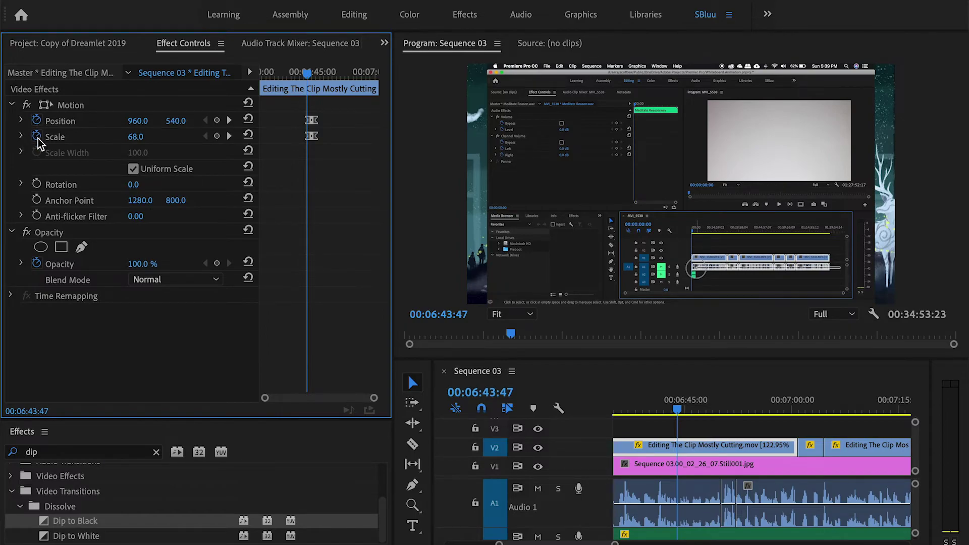
key("equal")
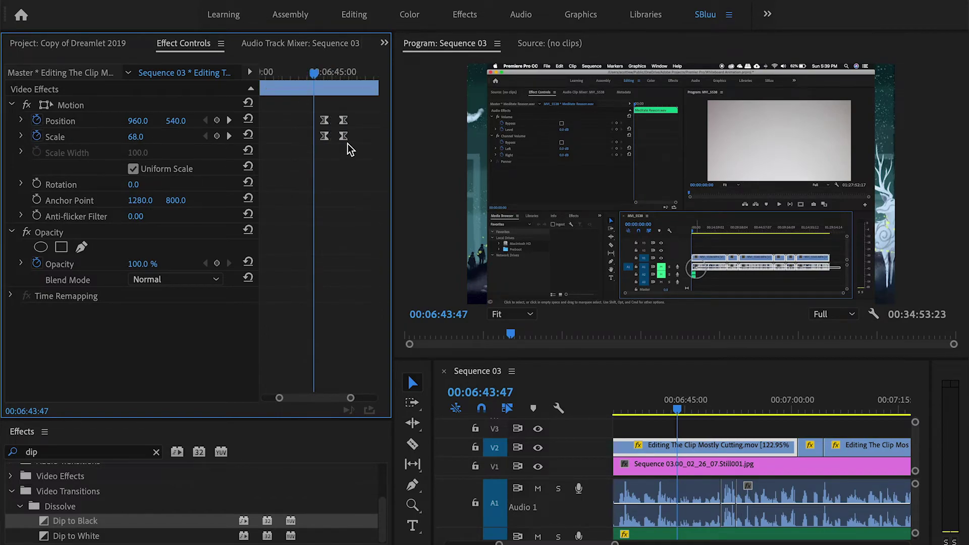
left_click_drag(305, 76, 348, 80)
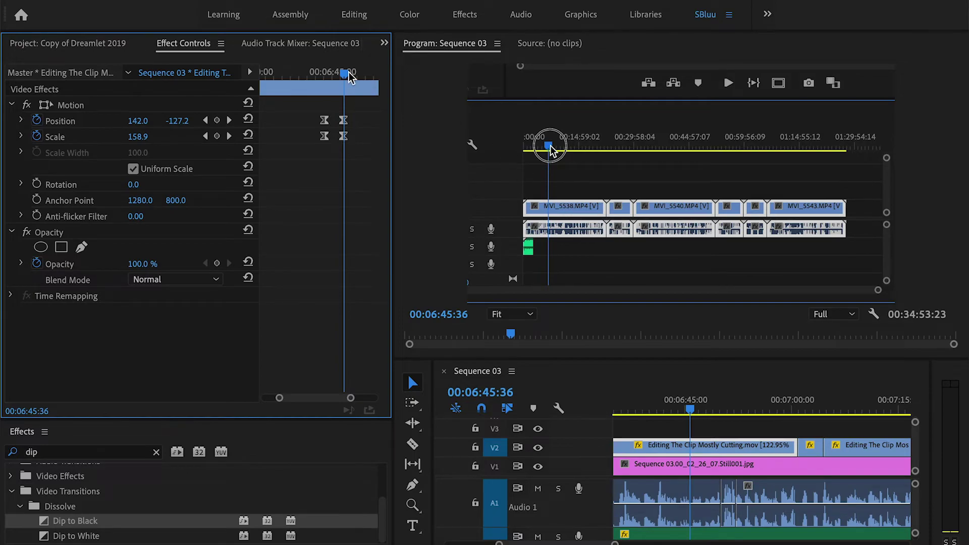
left_click_drag(348, 78, 336, 79)
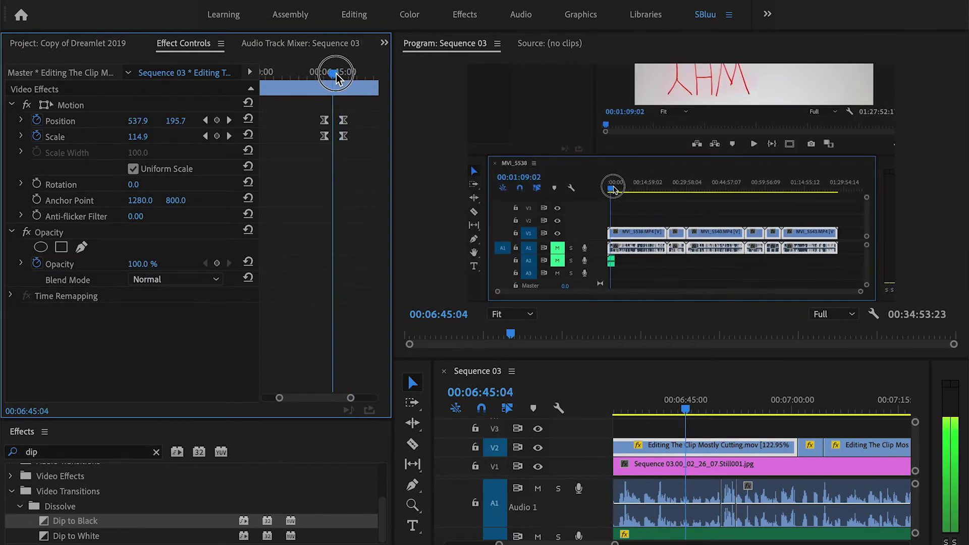
left_click(229, 121)
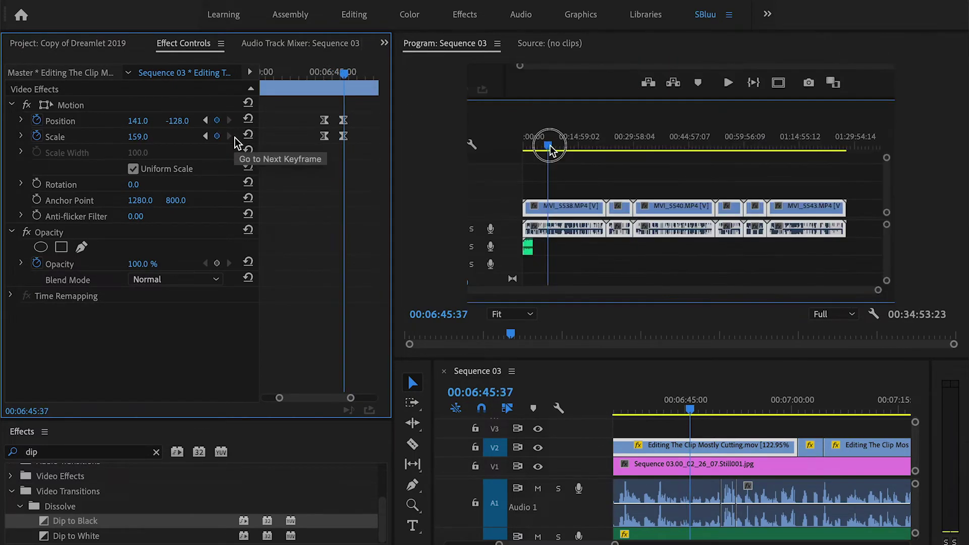
left_click(205, 122)
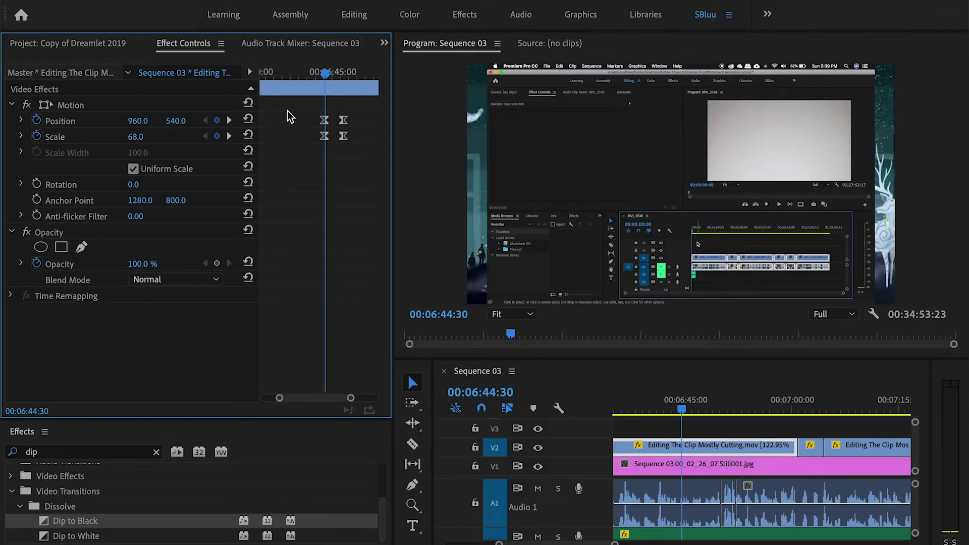
left_click_drag(324, 73, 344, 74)
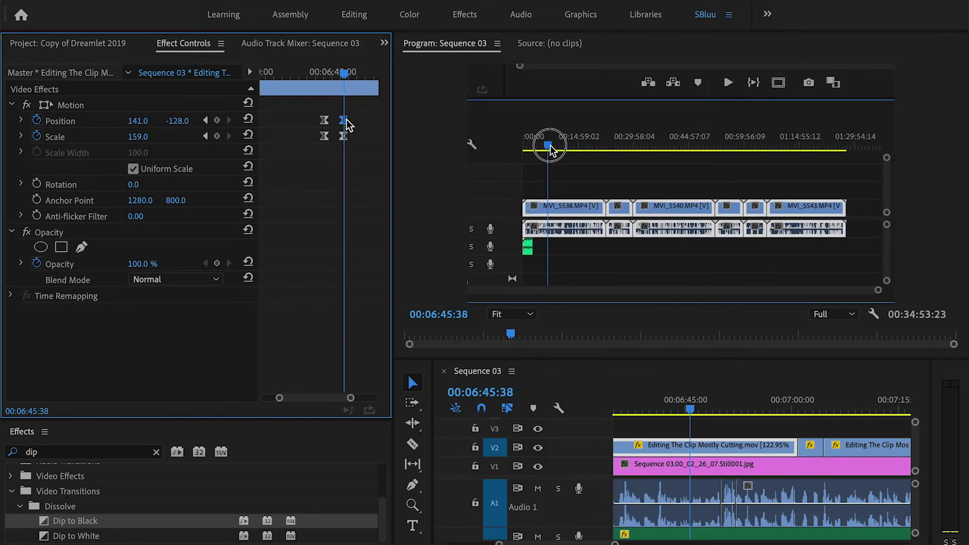
key("Delete")
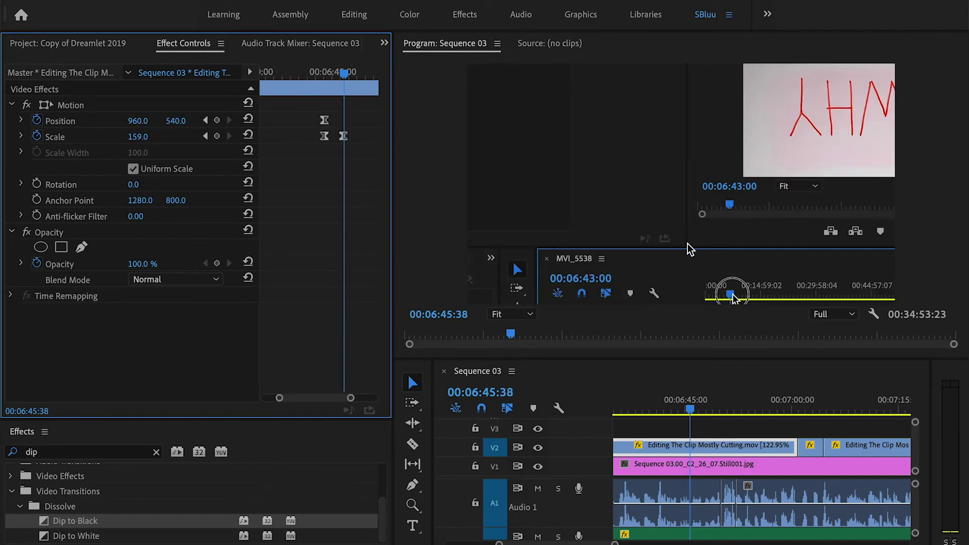
key("ctrl+z")
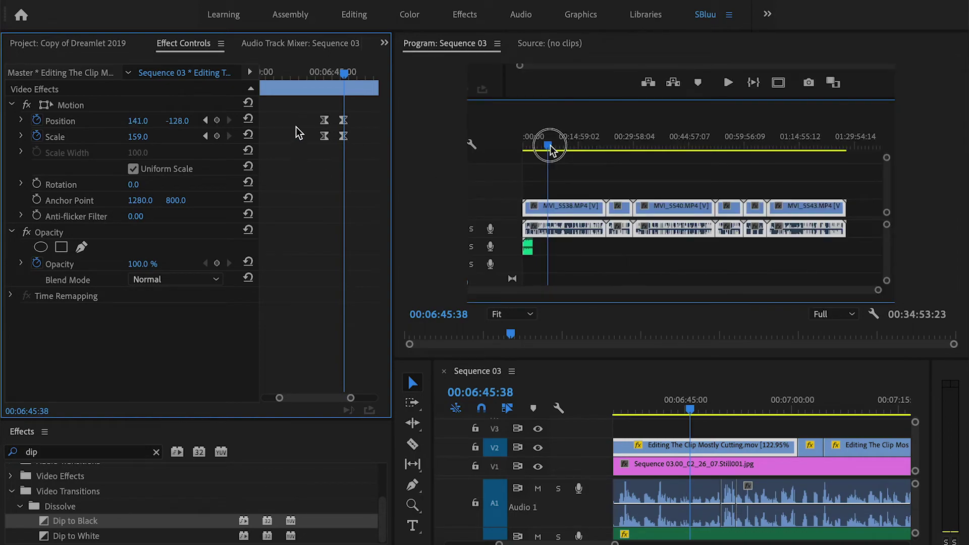
mouse_move(341, 73)
left_mouse_down()
mouse_move(318, 74)
mouse_move(343, 75)
left_mouse_up()
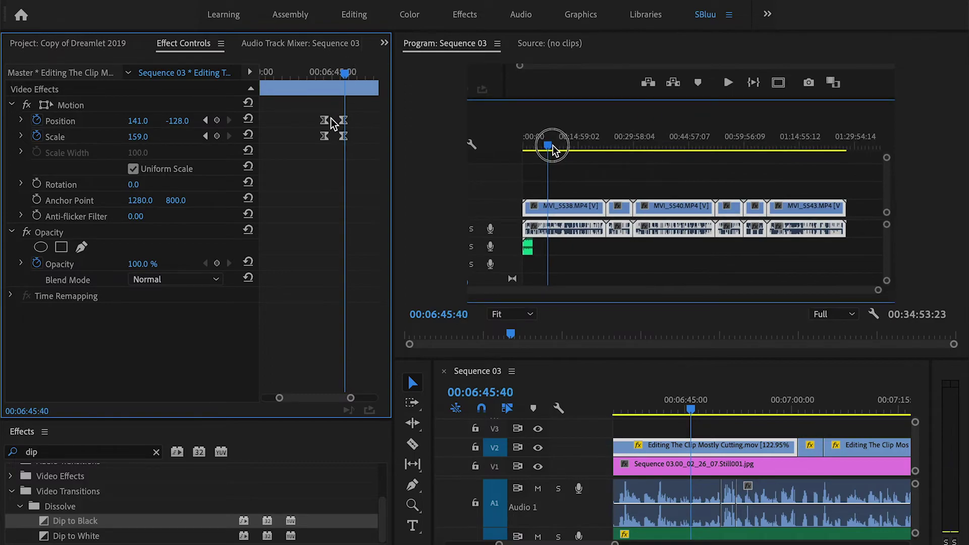
- Switch the four Position and Scale zoom keyframes to Ease In temporal interpolation
left_click_drag(314, 120, 352, 146)
left_click(306, 75)
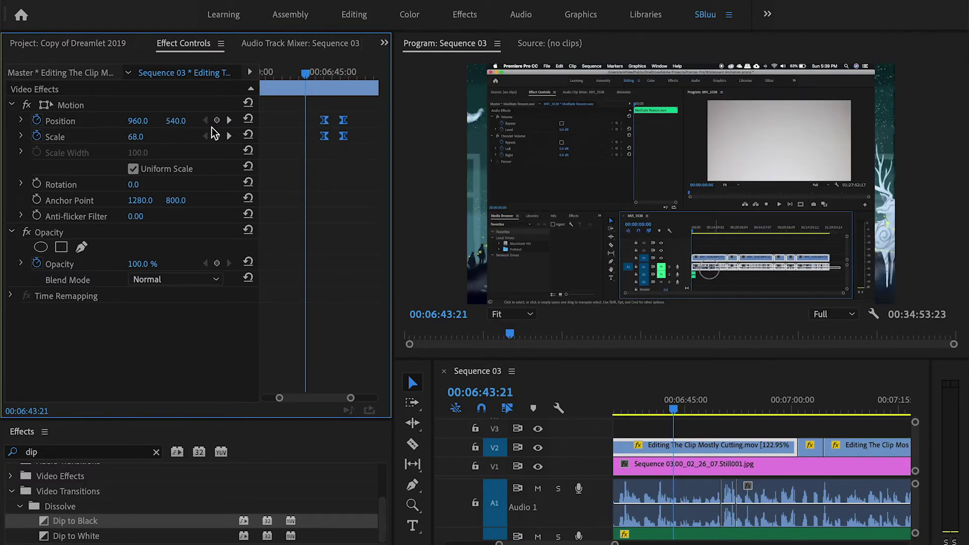
left_click_drag(318, 108, 342, 143)
right_click(343, 142)
mouse_move(426, 269)
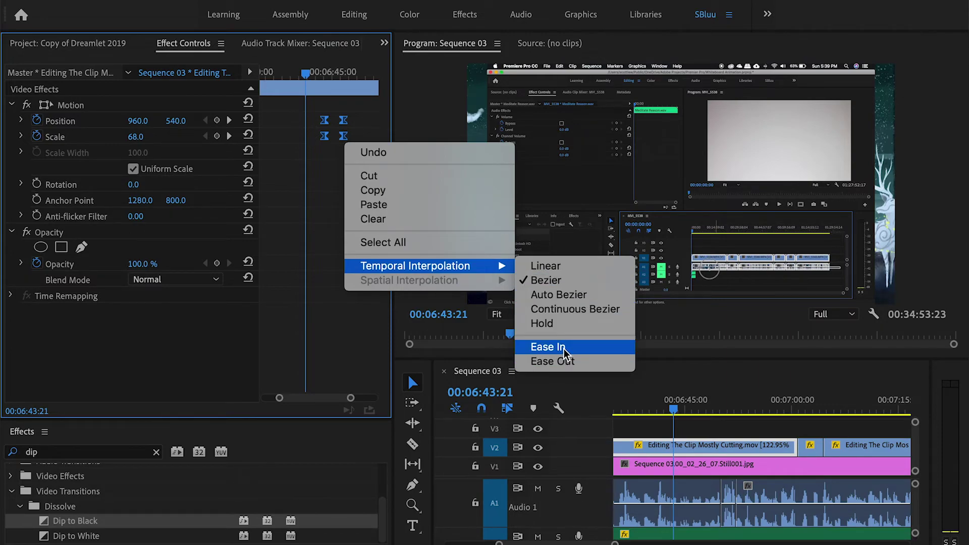
left_click(571, 361)
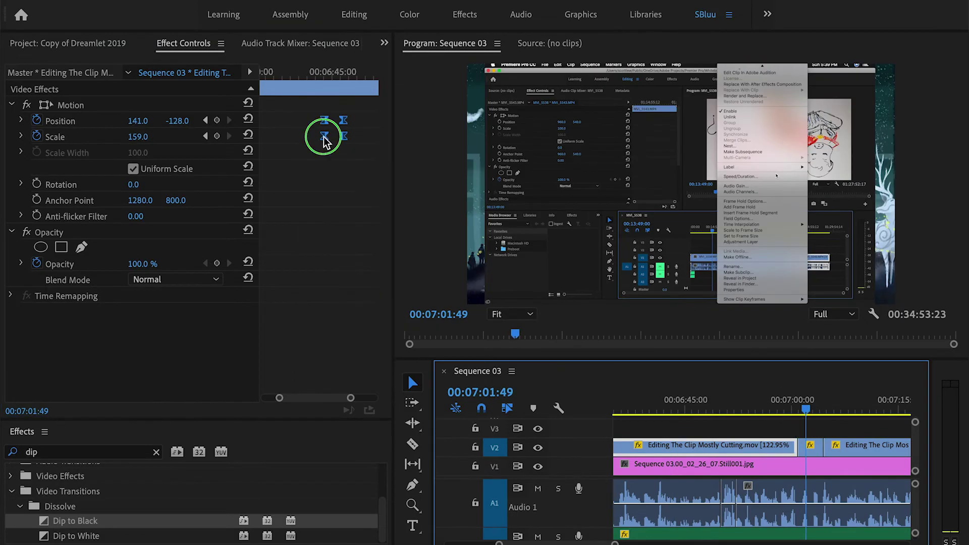
- Zoom out the timeline and play the sequence from further ahead to preview the eased zoom
left_click(819, 408)
key("minus")
key("space")
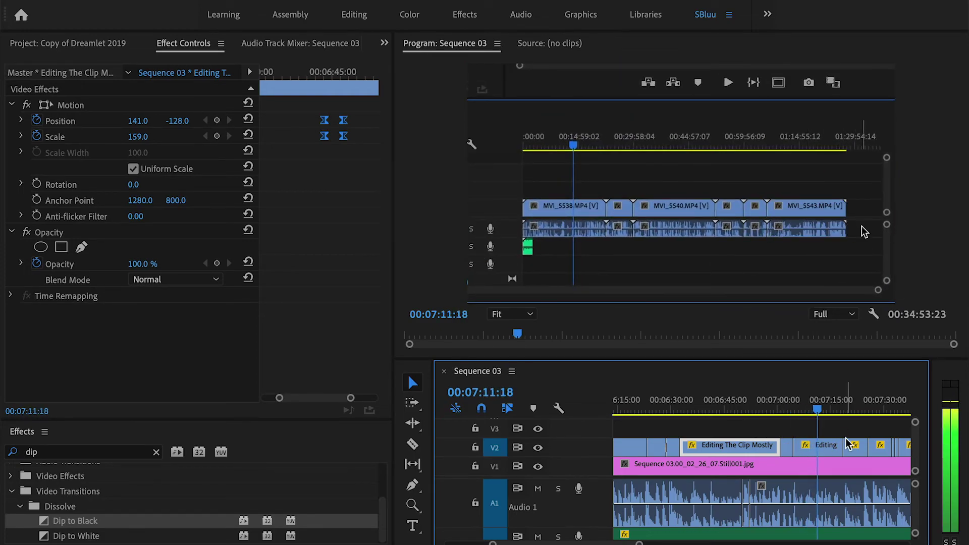
- Select the next V2 zoom clip (Position 480, -128, Scale 159) and scrub through it
left_click(829, 447)
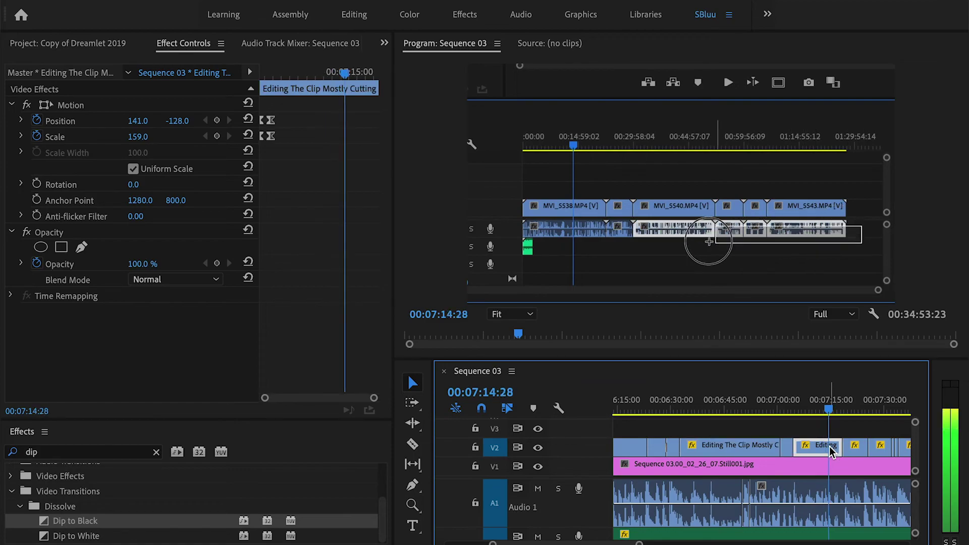
left_click(857, 448)
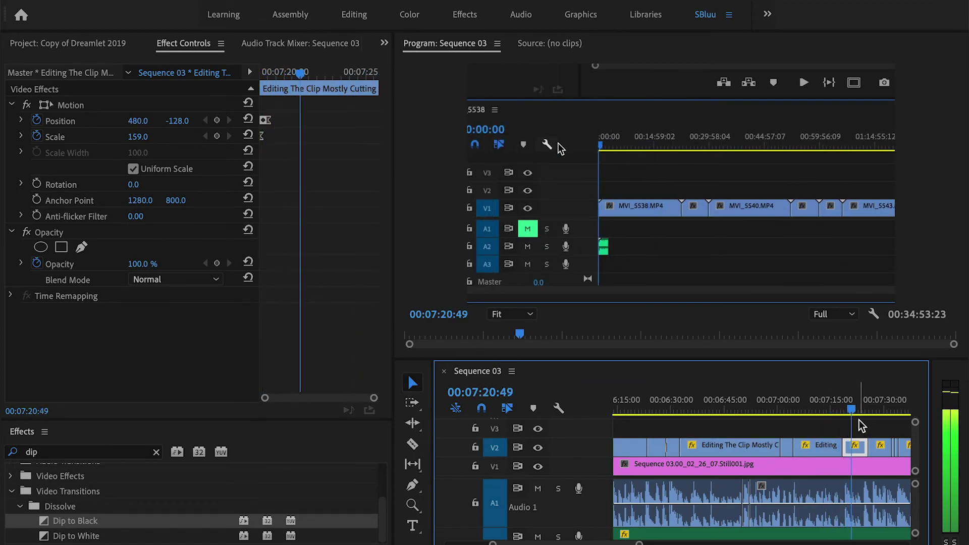
left_click_drag(854, 421, 872, 430)
key("equal")
key("equal")
key("equal")
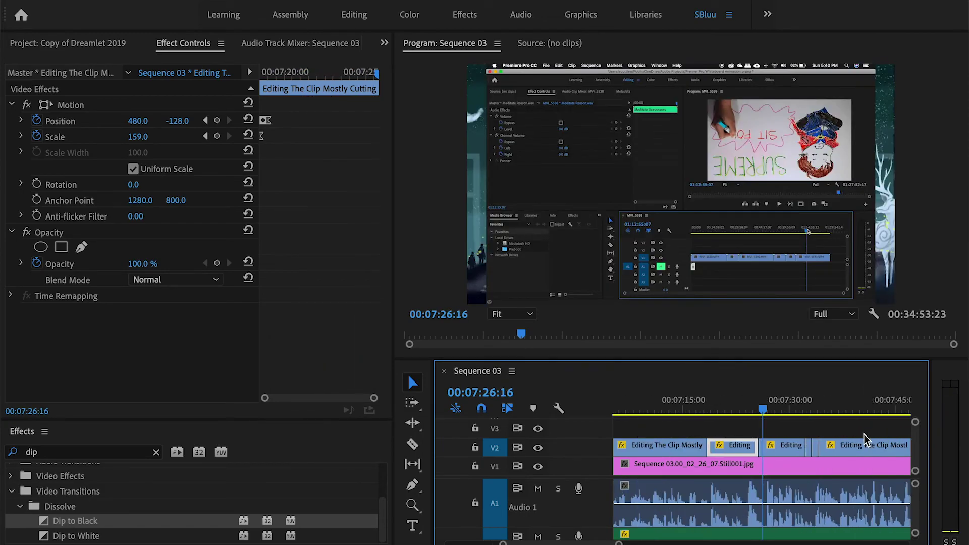
left_click_drag(762, 410, 823, 407)
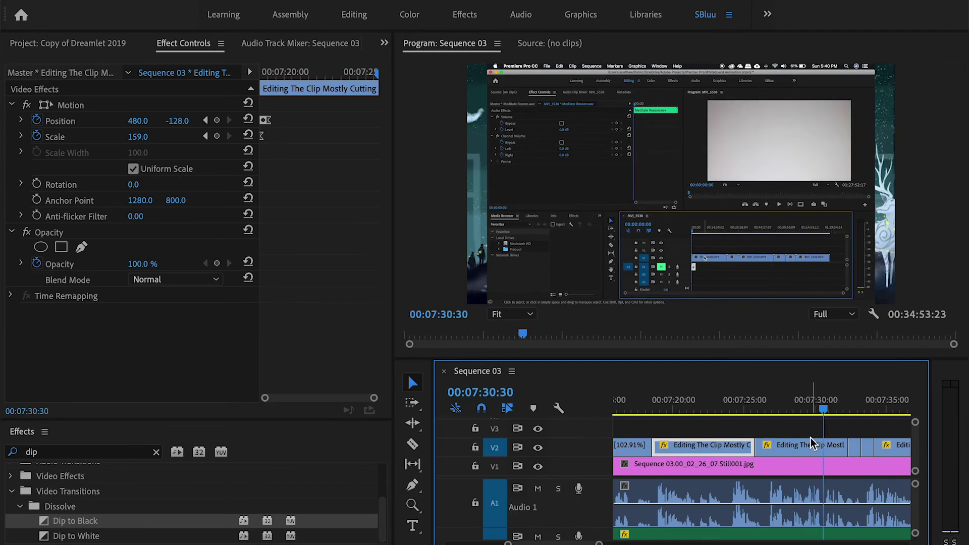
key("minus")
key("minus")
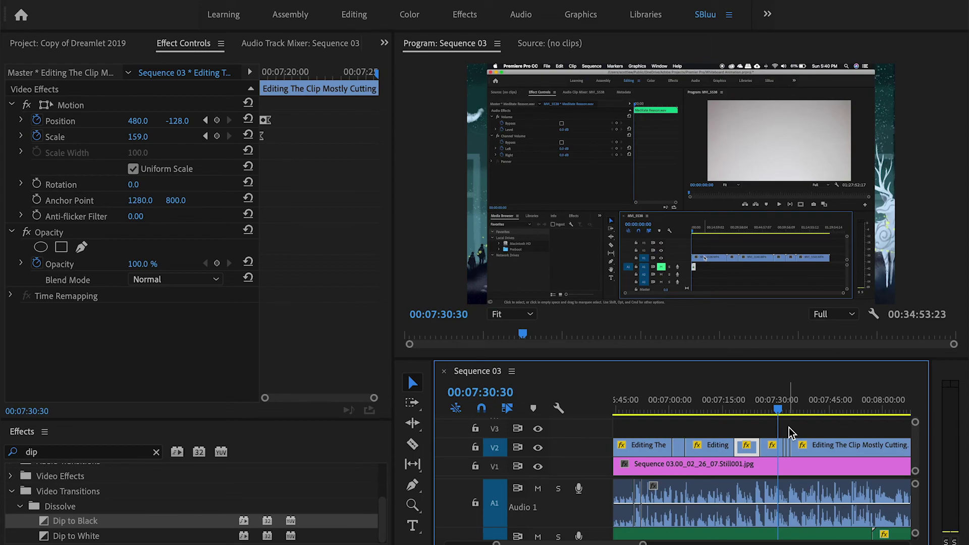
- Set the Program monitor magnification to Fit and save the project
scroll(426, 292, "up", 5)
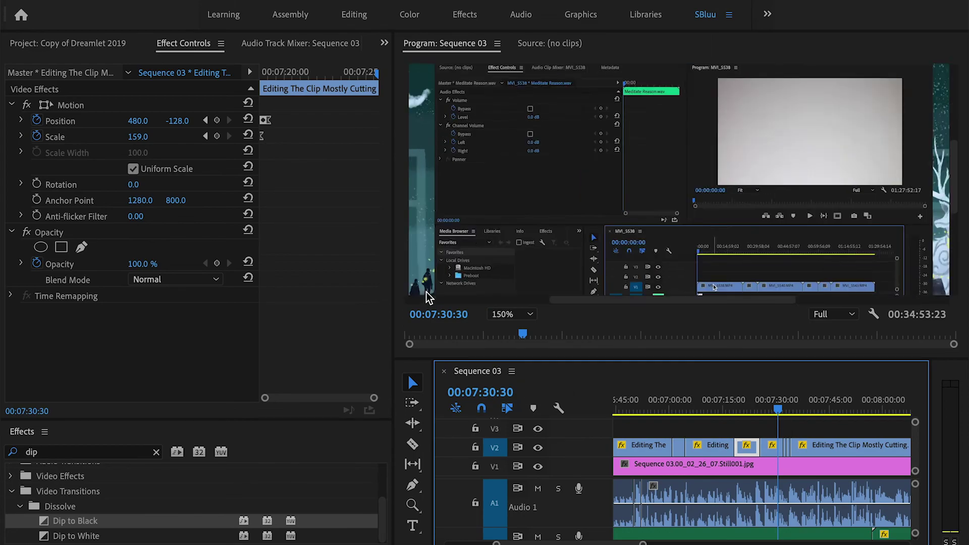
scroll(426, 292, "up", 1)
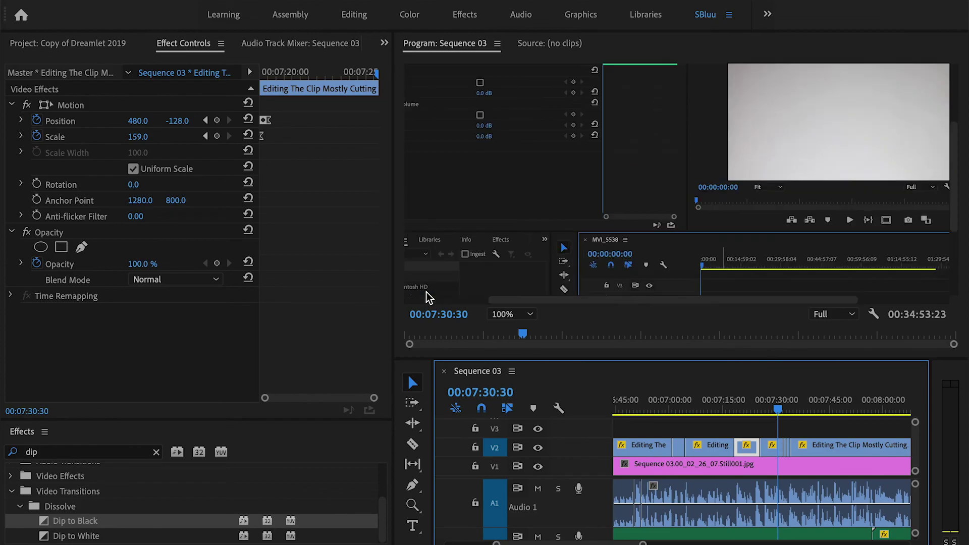
left_click(511, 315)
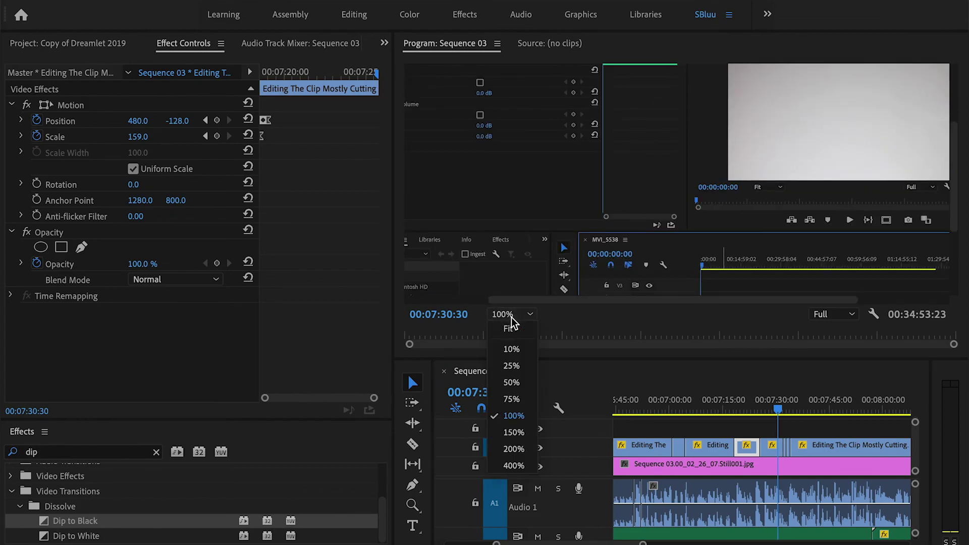
left_click(509, 329)
key("super+s")
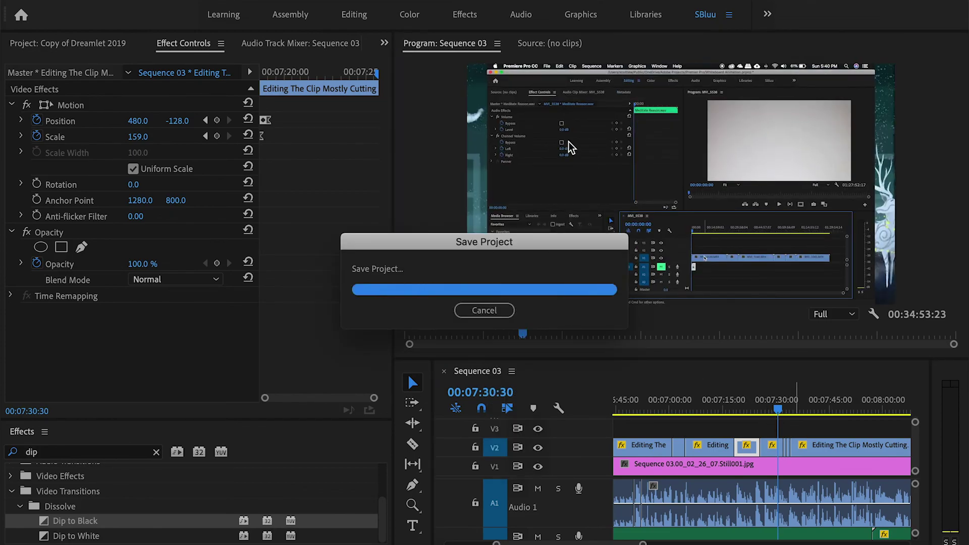